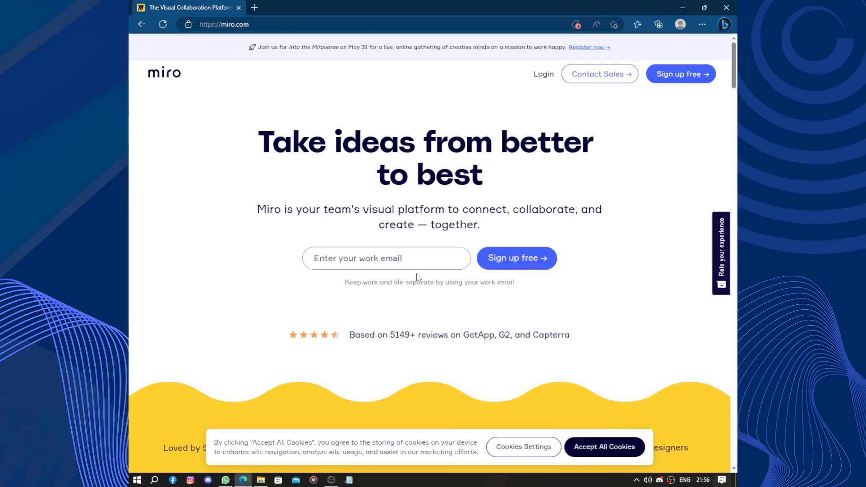
# Step: Browse Miro's homepage and open the free sign-up page
pyautogui.scroll(-10, 455, 280)
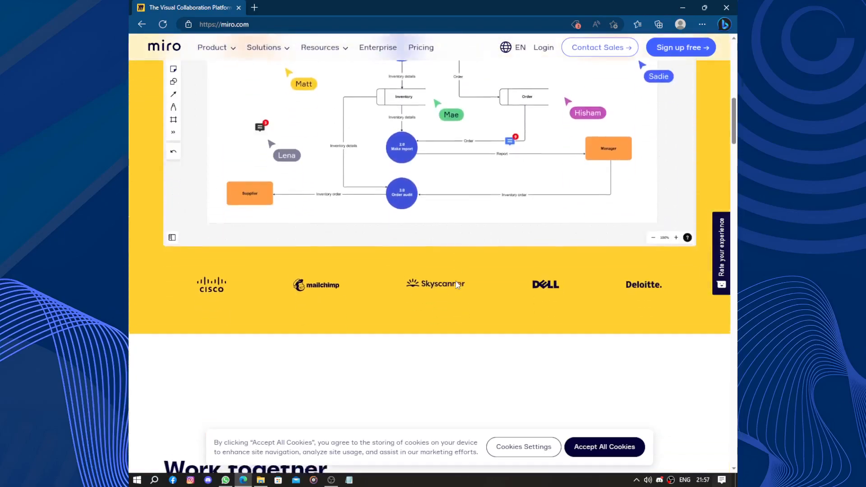
pyautogui.scroll(-7, 455, 280)
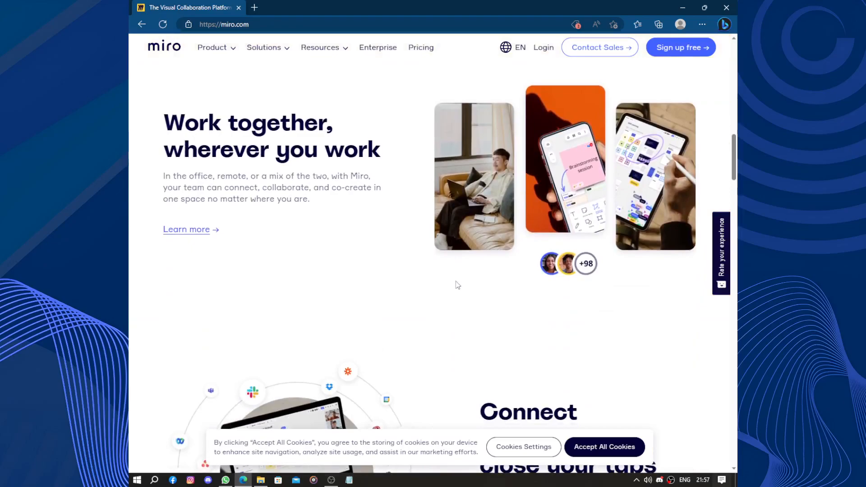
pyautogui.scroll(15, 457, 284)
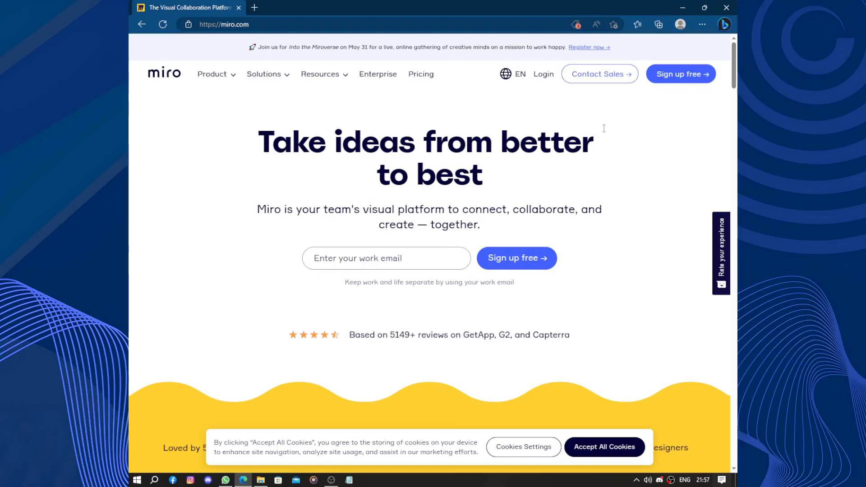
pyautogui.click(679, 73)
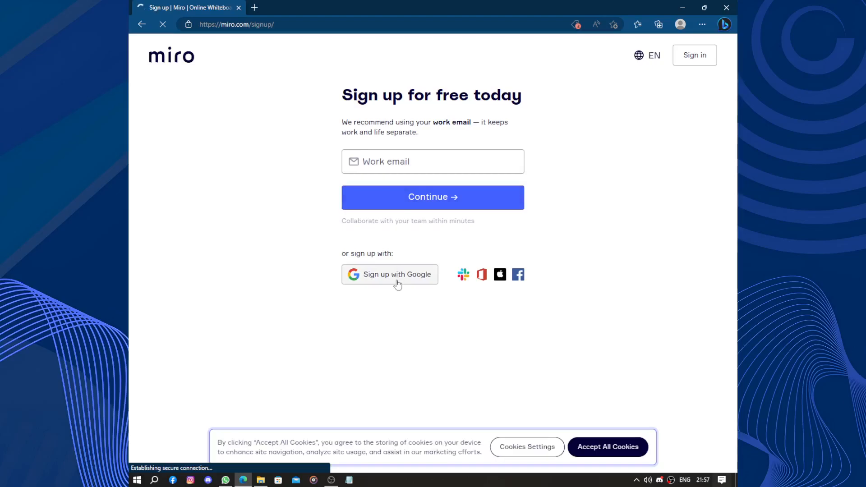
pyautogui.hotkey('alt', 'Left')
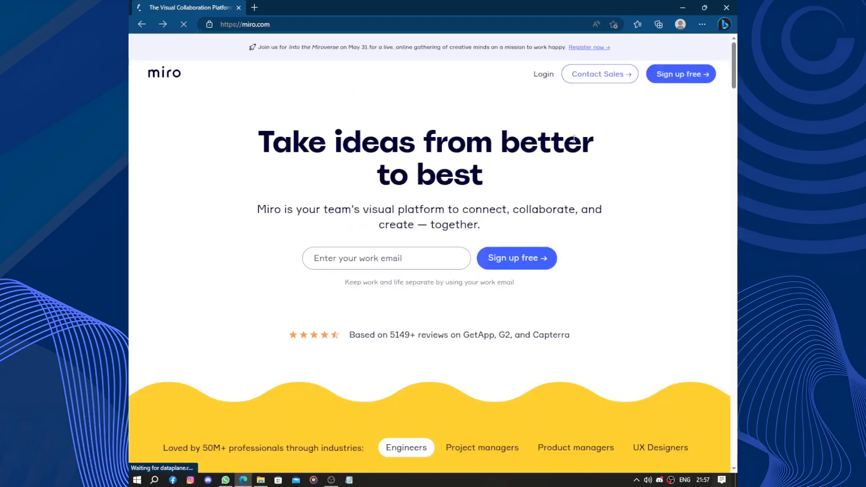
pyautogui.click(694, 75)
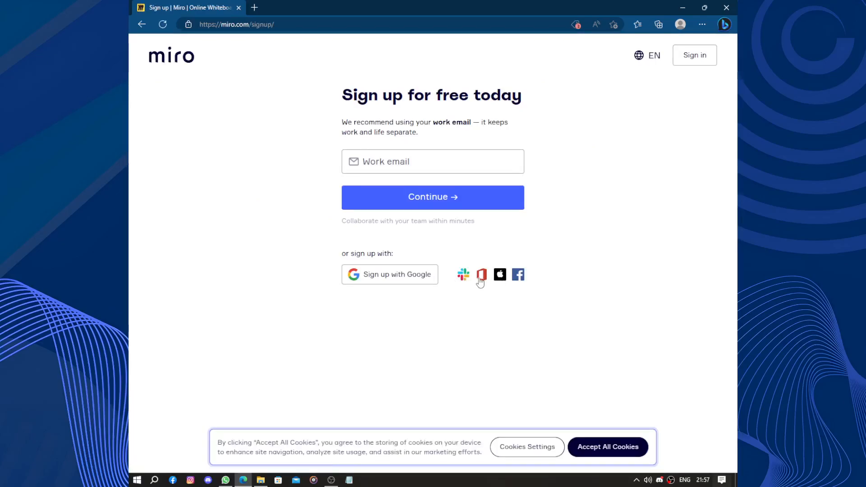
# Step: Sign up through Google with the saved account, agreeing to the Terms of Service and to receiving news and product updates
pyautogui.click(422, 279)
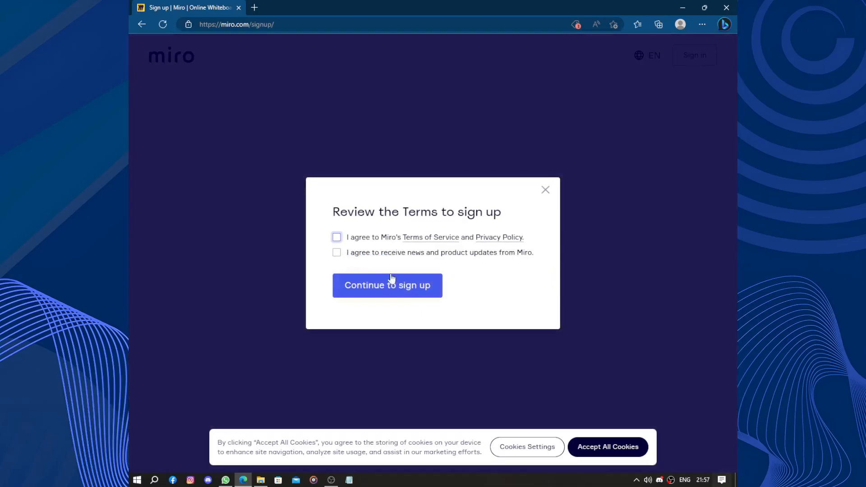
pyautogui.click(337, 238)
pyautogui.click(336, 252)
pyautogui.click(364, 293)
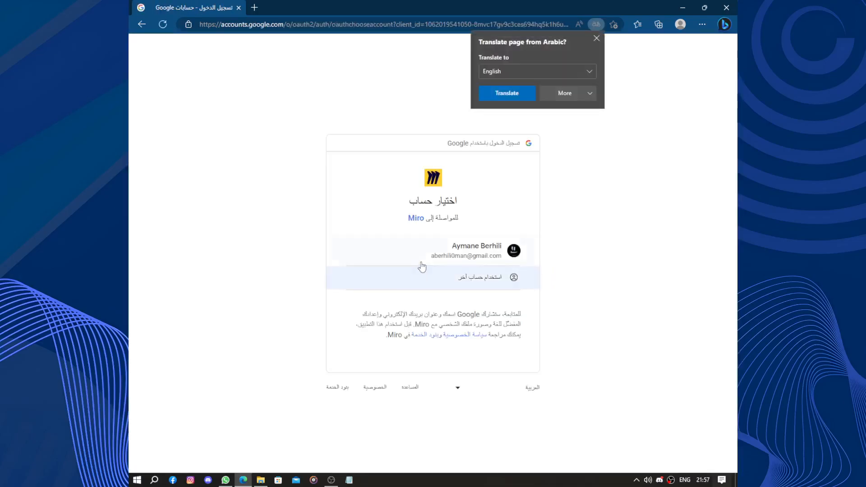
pyautogui.click(440, 257)
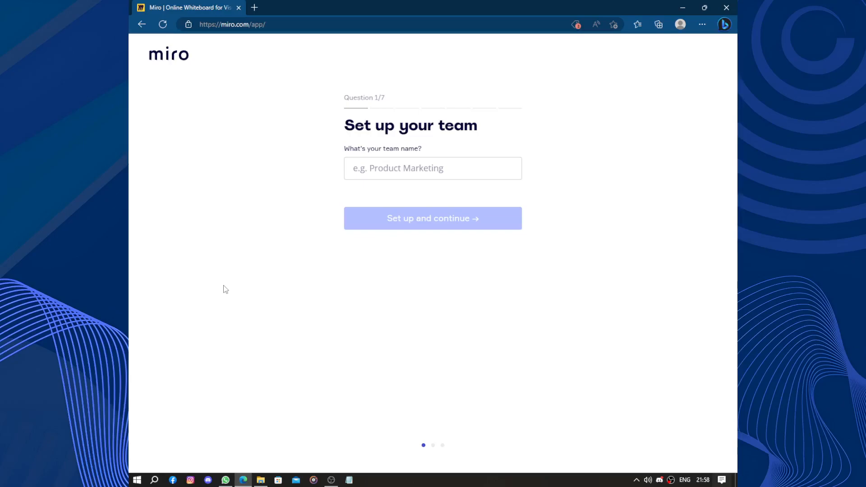
# Step: Name the team AKATSUKI and set the kind of work to Other
pyautogui.click(382, 165)
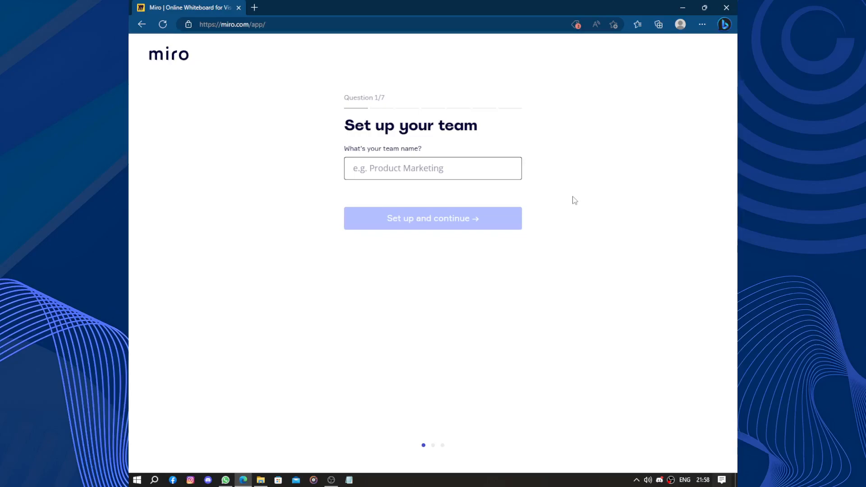
pyautogui.write('AKATSUKI')
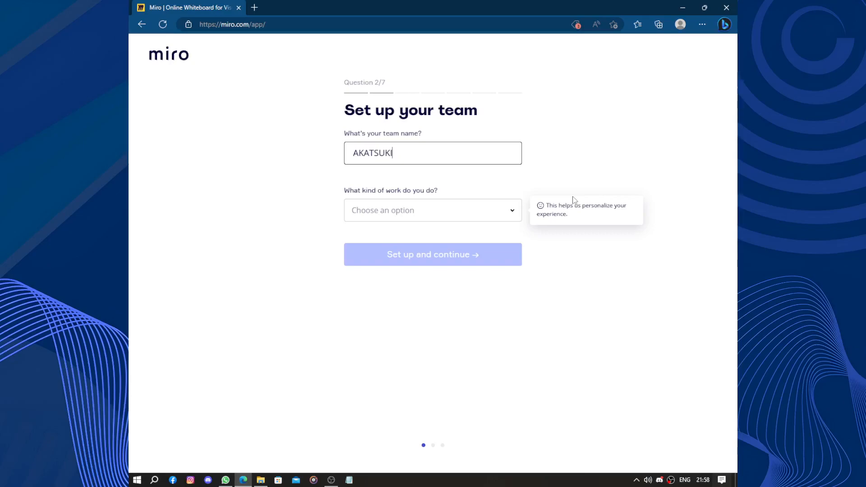
pyautogui.click(440, 224)
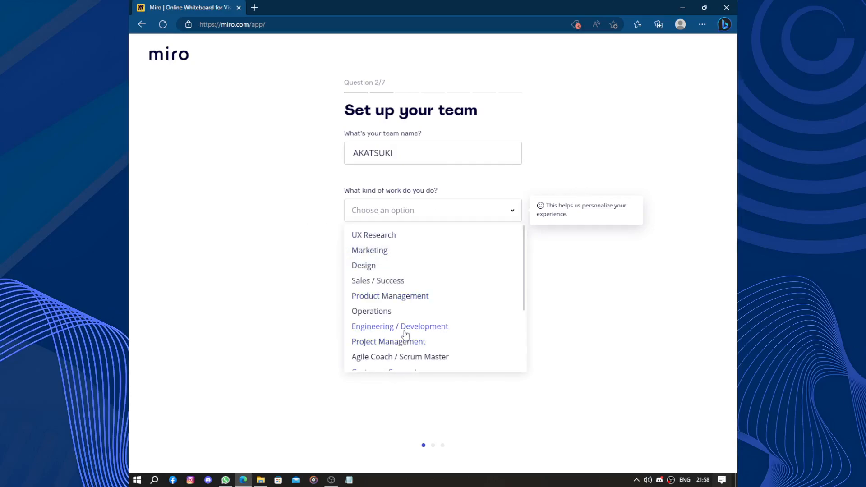
pyautogui.scroll(-2, 403, 333)
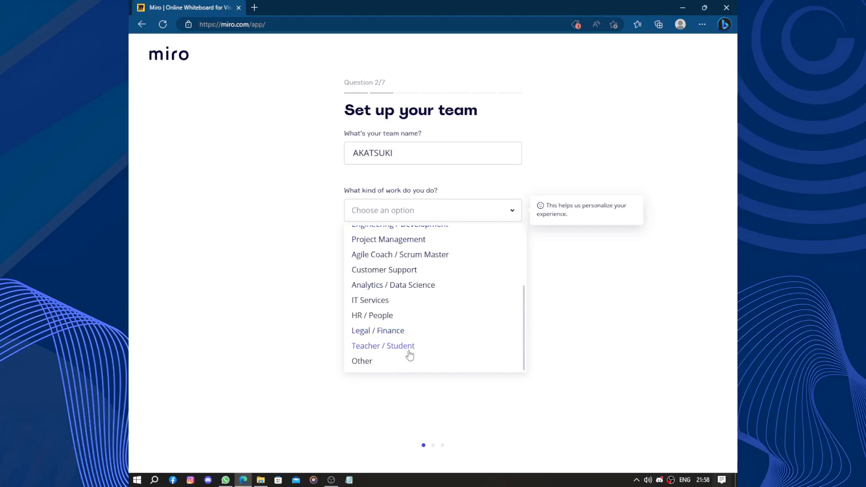
pyautogui.scroll(3, 412, 298)
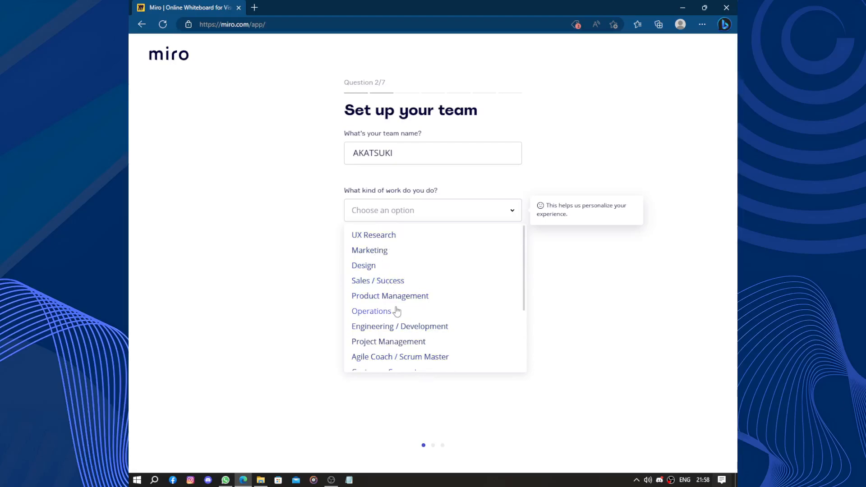
pyautogui.scroll(-3, 395, 311)
pyautogui.click(385, 360)
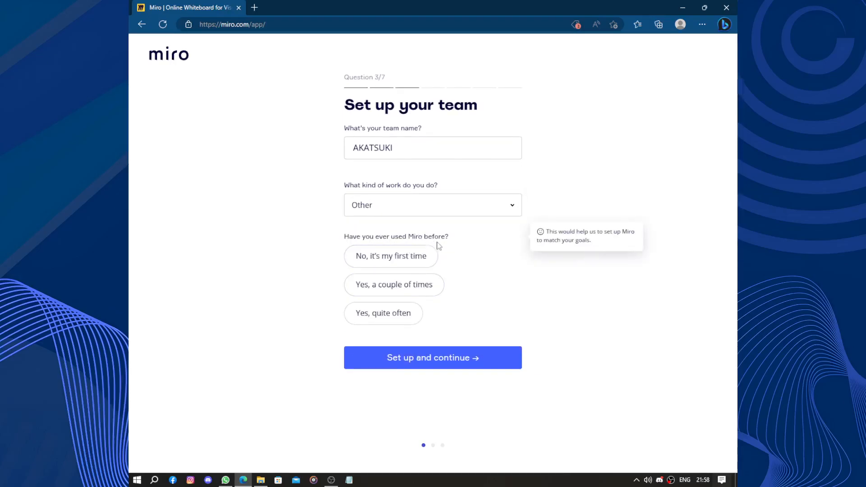
# Step: Answer the team setup questions with first-time Miro use, Personal purpose and the Contractor / Freelancer role
pyautogui.click(418, 255)
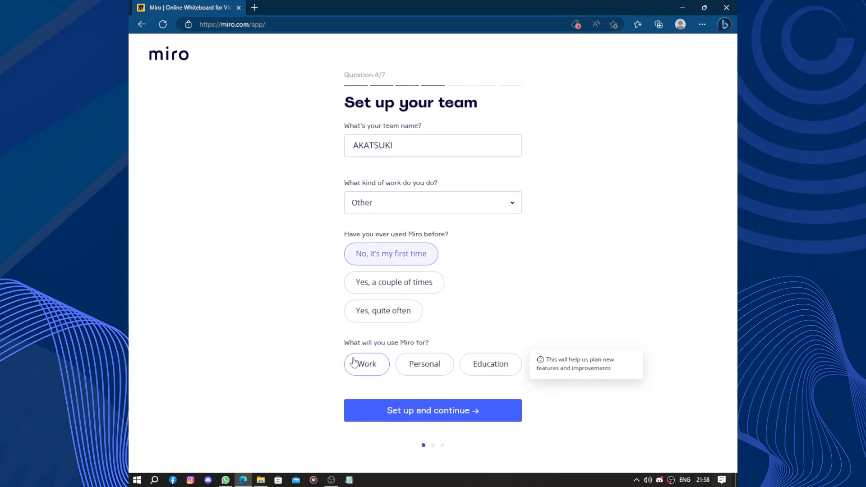
pyautogui.click(413, 364)
pyautogui.scroll(-1, 464, 379)
pyautogui.click(441, 377)
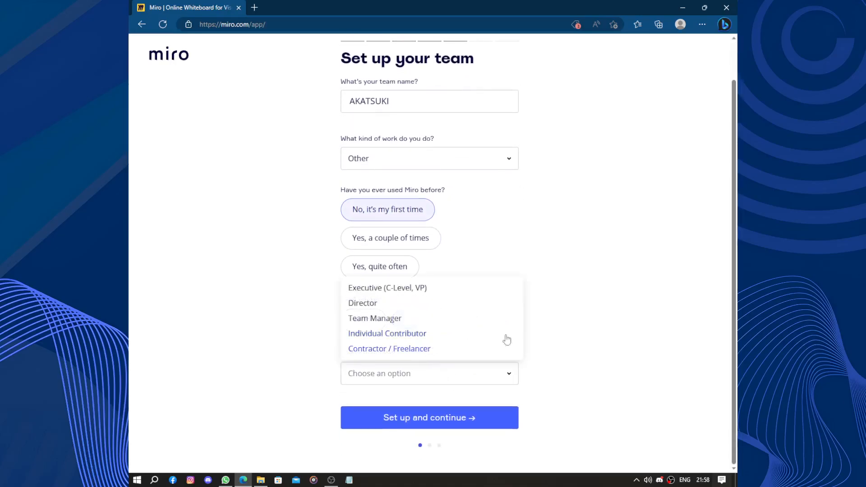
pyautogui.click(611, 315)
pyautogui.click(384, 373)
pyautogui.click(408, 354)
# Step: Set the company size to Only me and the referral source to Friend / Word of Mouth, and submit the team setup
pyautogui.scroll(-1, 408, 355)
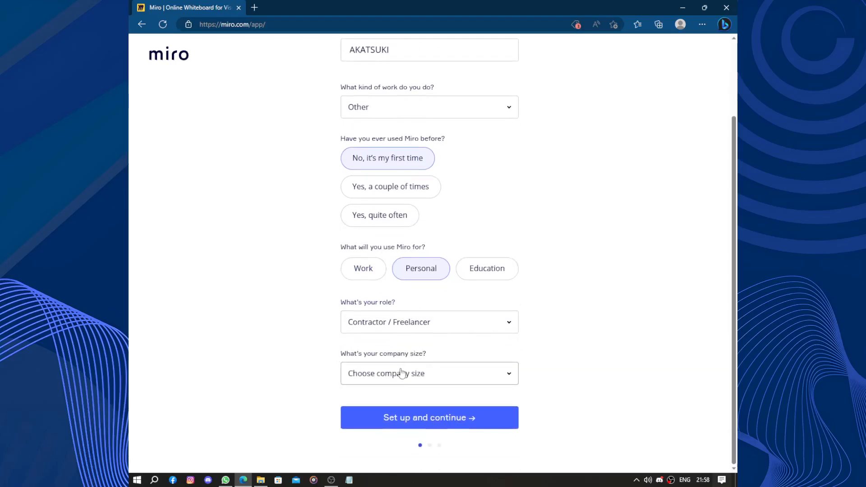
pyautogui.click(423, 377)
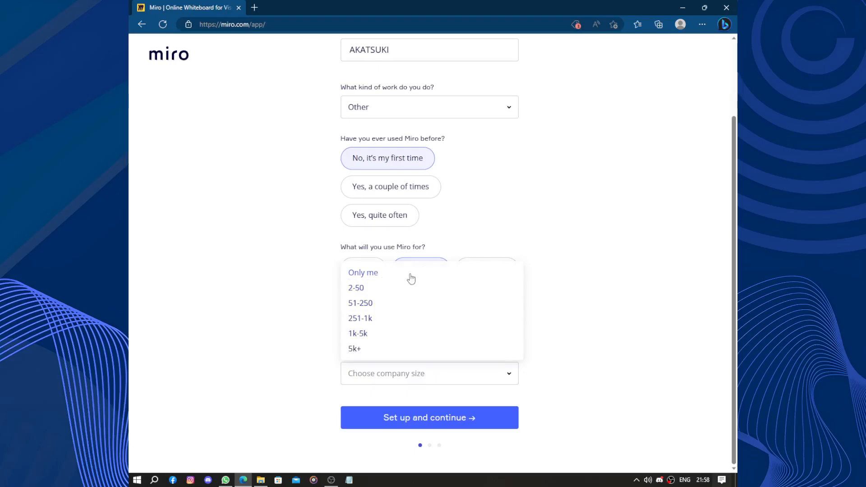
pyautogui.click(410, 273)
pyautogui.scroll(-1, 448, 391)
pyautogui.click(407, 378)
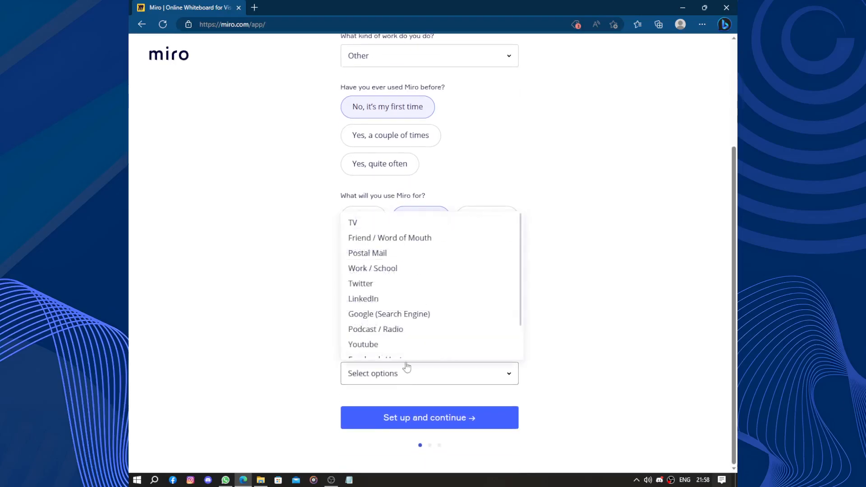
pyautogui.scroll(-1, 410, 241)
pyautogui.scroll(1, 410, 241)
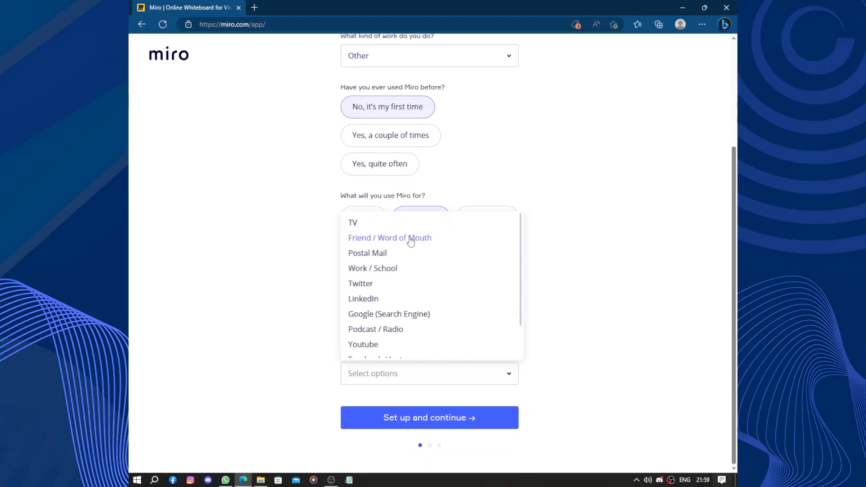
pyautogui.click(410, 241)
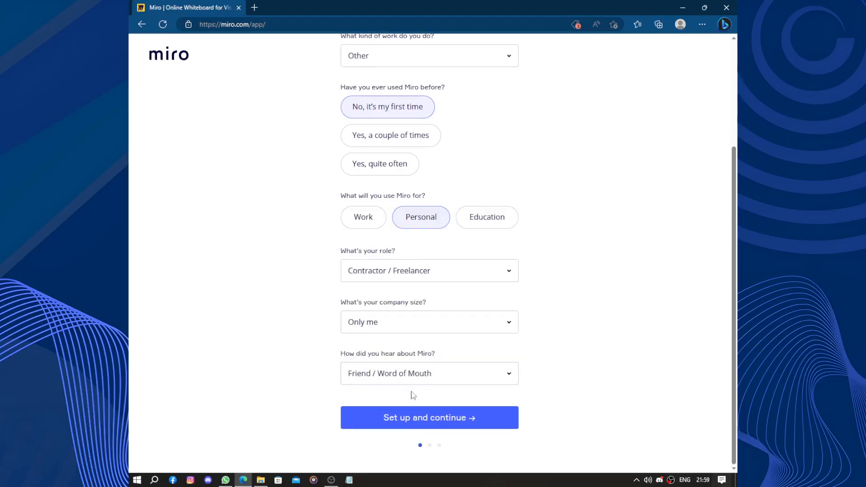
pyautogui.click(412, 417)
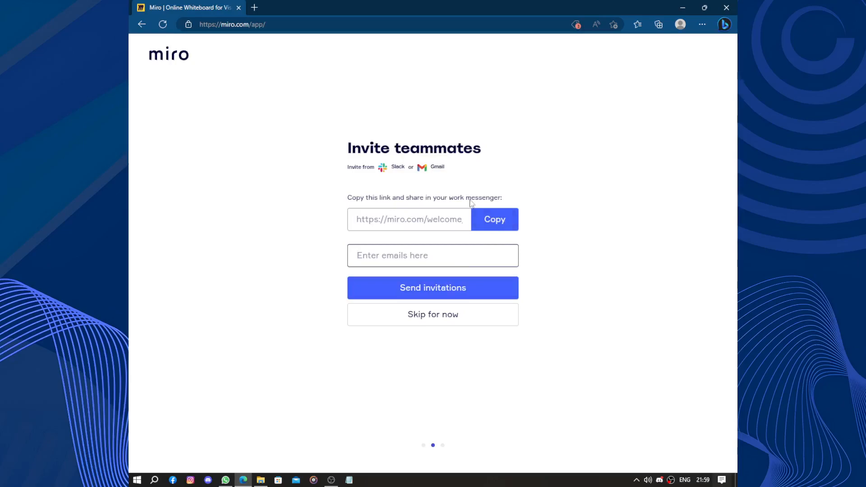
# Step: Add the first saved e-mail address as a teammate and send the invitation
pyautogui.click(457, 255)
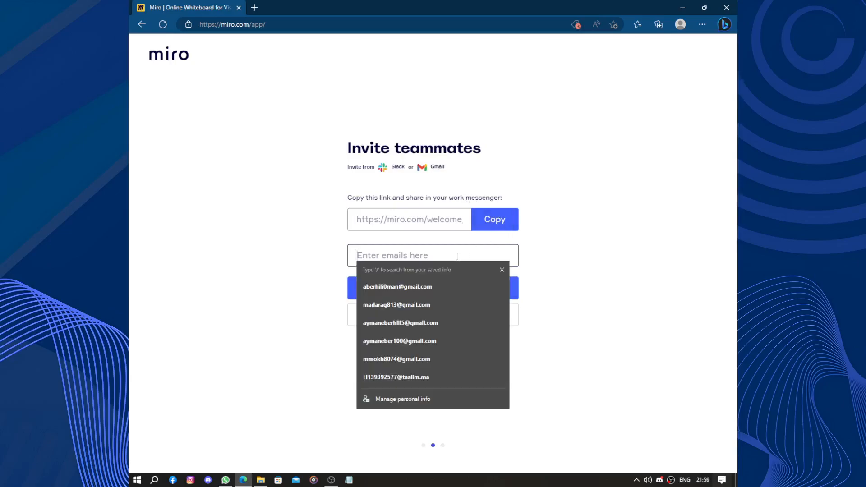
pyautogui.click(432, 287)
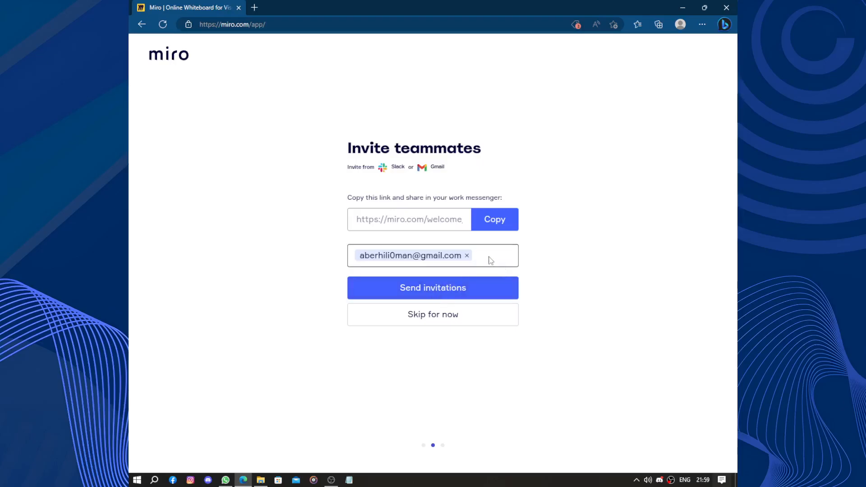
pyautogui.click(459, 287)
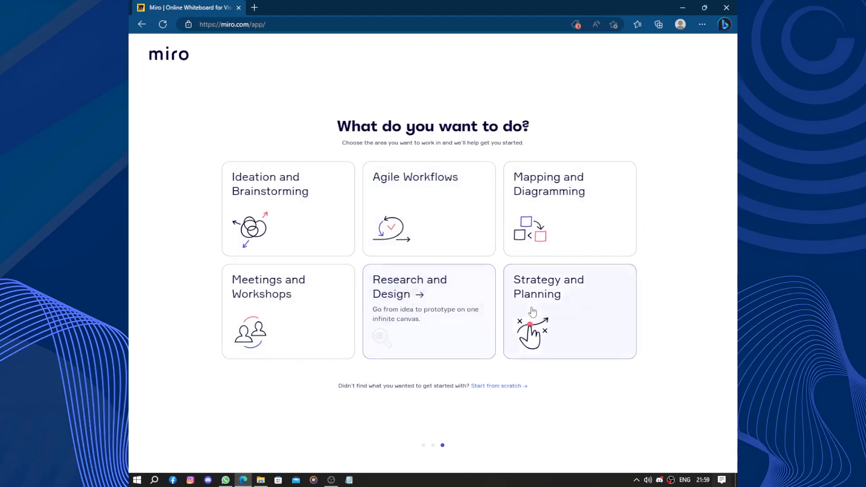
# Step: Choose Strategy and Planning as the work area and add the Company Organizational Chart template to the first board
pyautogui.click(571, 307)
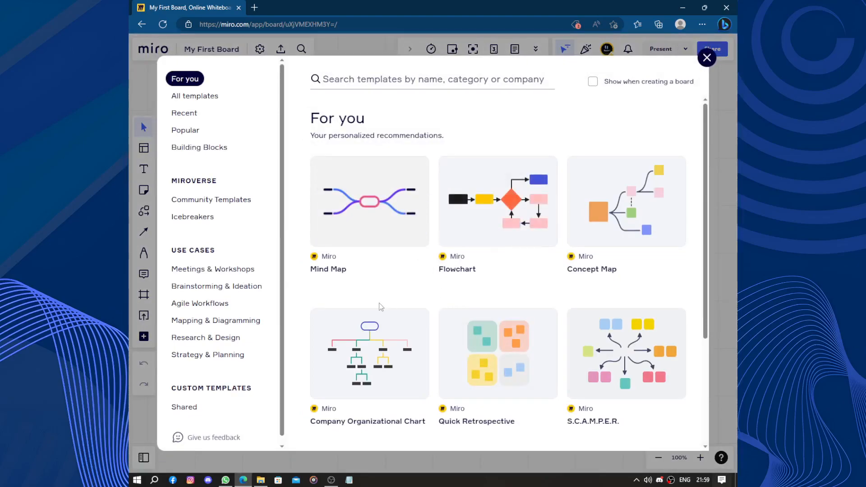
pyautogui.scroll(-3, 381, 307)
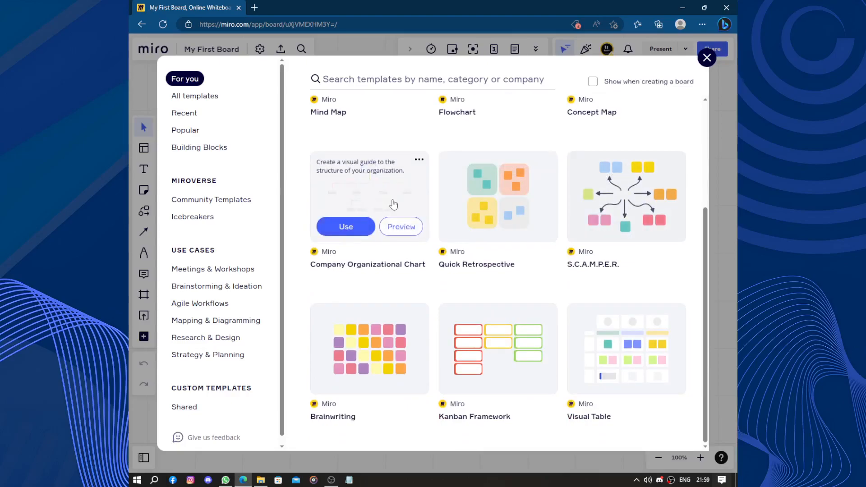
pyautogui.click(347, 226)
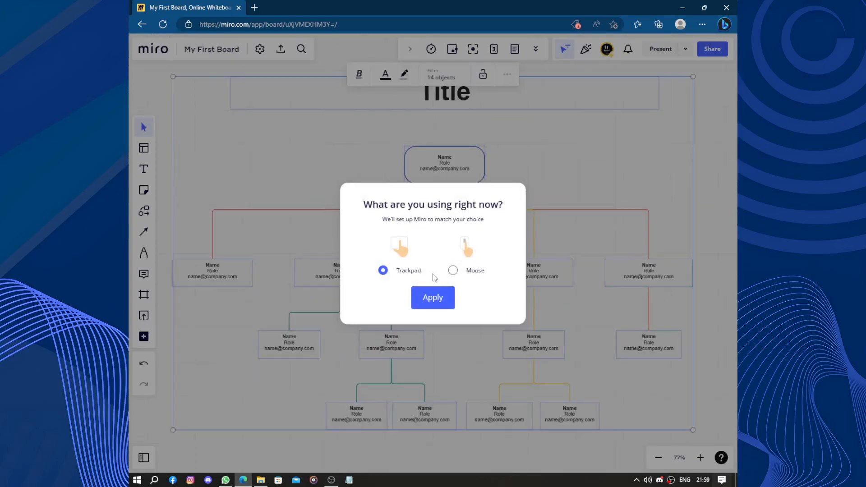
# Step: Set the navigation device to Mouse and practise zooming and panning around the organizational chart
pyautogui.click(460, 271)
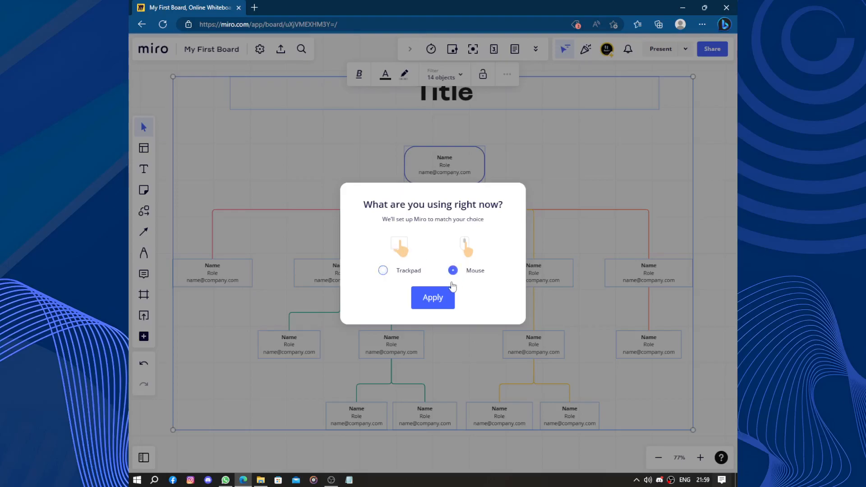
pyautogui.click(442, 295)
pyautogui.scroll(5, 443, 378)
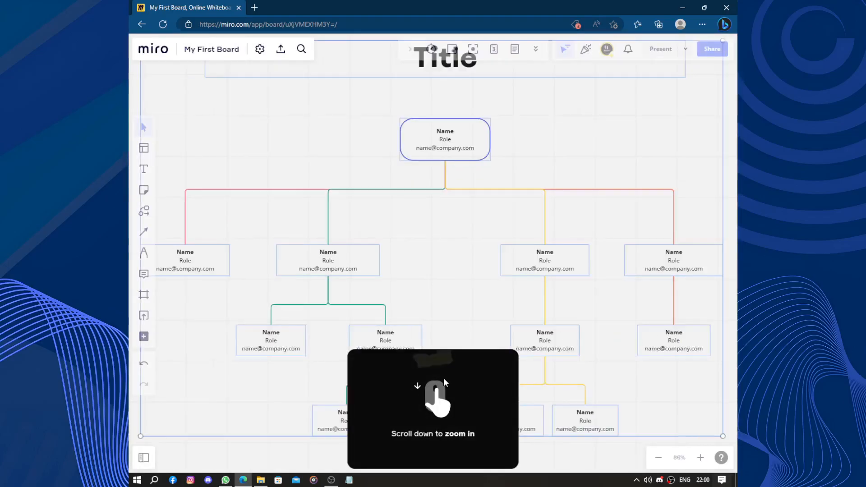
pyautogui.scroll(-2, 443, 377)
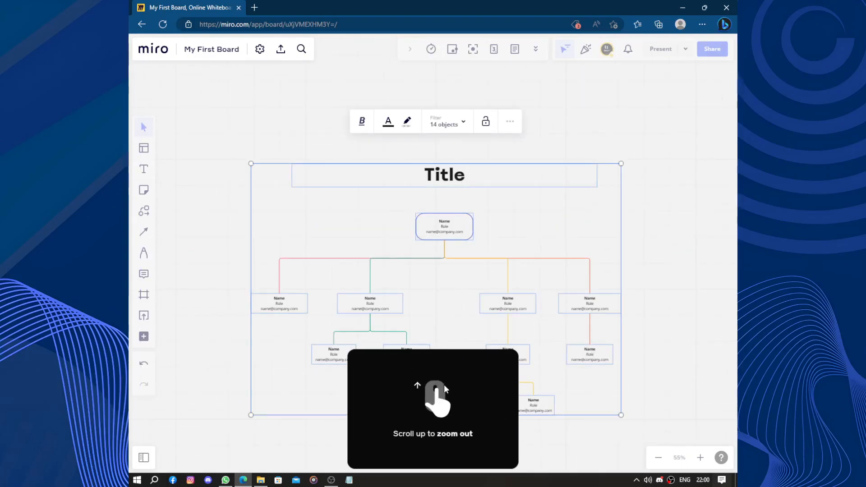
pyautogui.moveTo(443, 385); pyautogui.dragTo(411, 411)
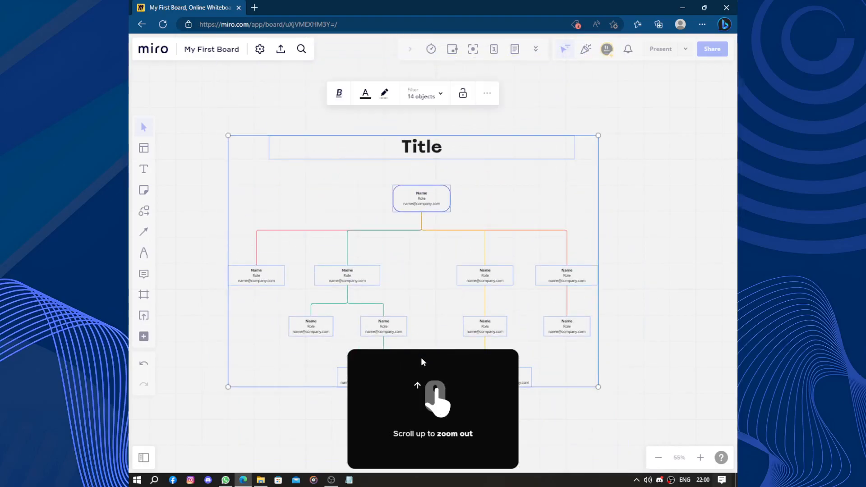
pyautogui.scroll(-10, 429, 331)
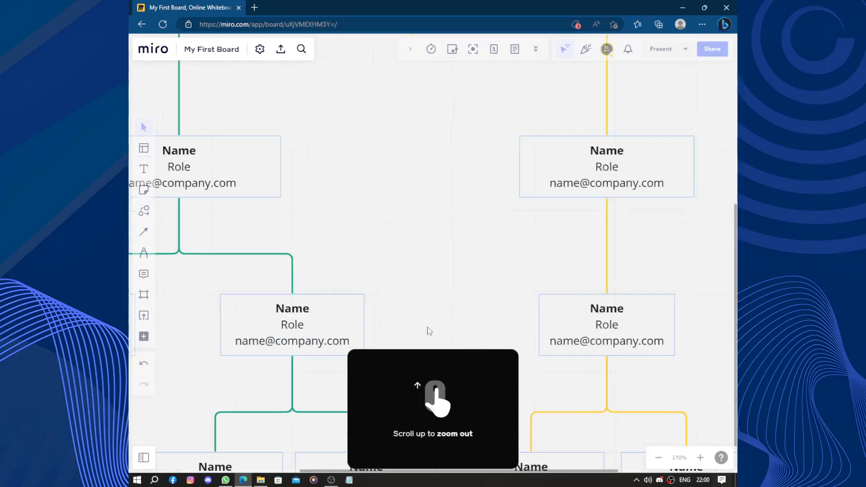
pyautogui.scroll(10, 429, 331)
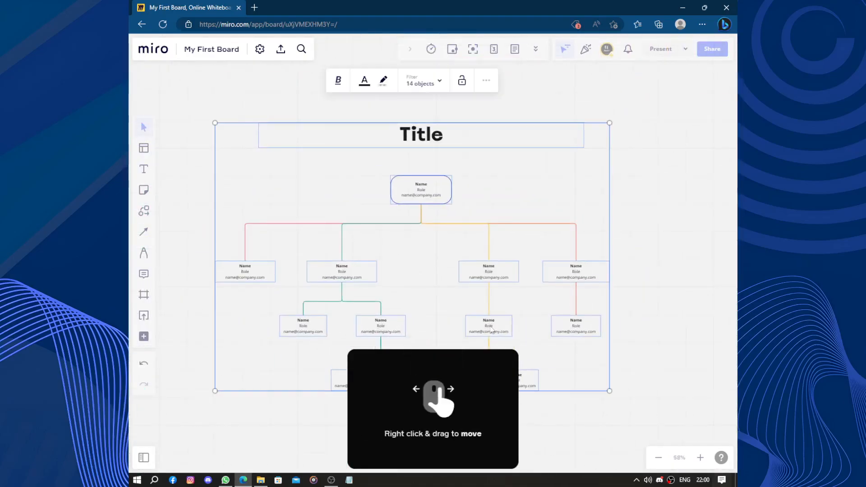
# Step: Add a new child node beneath the top node of the organizational chart
pyautogui.moveTo(425, 305); pyautogui.dragTo(442, 322)
pyautogui.scroll(3, 440, 319)
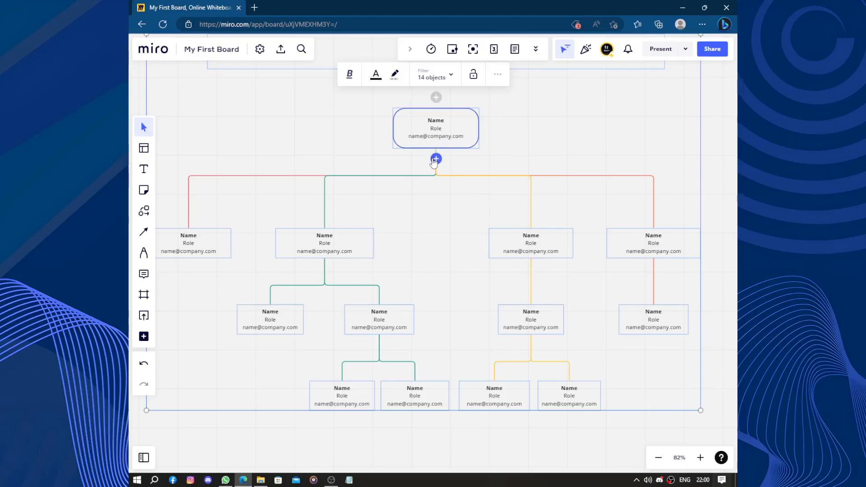
pyautogui.click(436, 159)
pyautogui.scroll(-3, 421, 221)
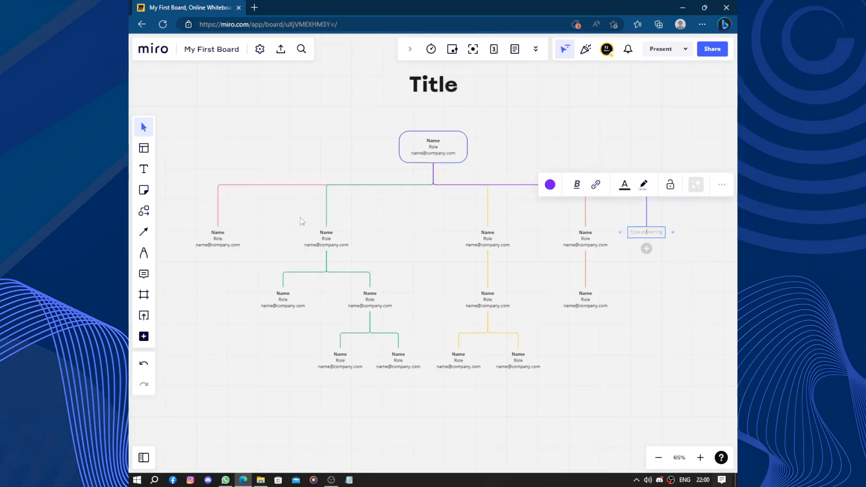
# Step: Delete the two lowest-level nodes of the green branch
pyautogui.click(400, 357)
pyautogui.rightClick(400, 355)
pyautogui.click(400, 356)
pyautogui.rightClick(400, 355)
pyautogui.click(404, 360)
pyautogui.rightClick(403, 361)
pyautogui.rightClick(402, 360)
pyautogui.click(400, 358)
pyautogui.doubleClick(401, 354)
pyautogui.click(412, 359)
pyautogui.click(411, 371)
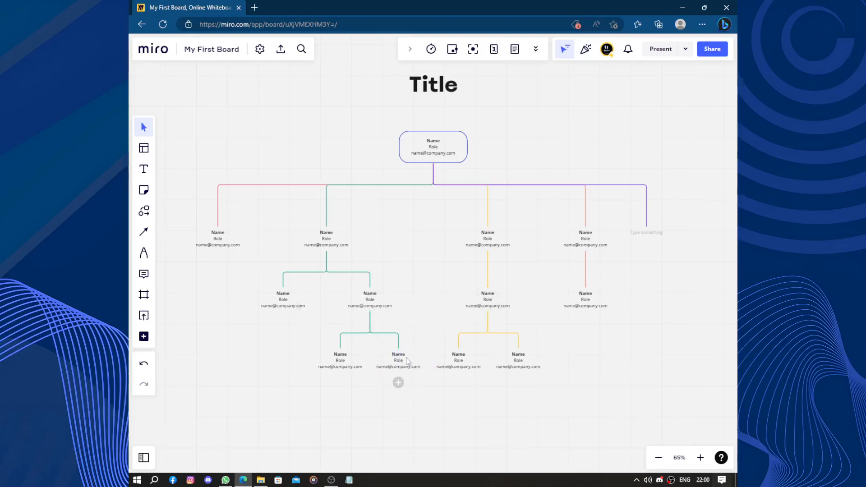
pyautogui.click(407, 360)
pyautogui.rightClick(407, 360)
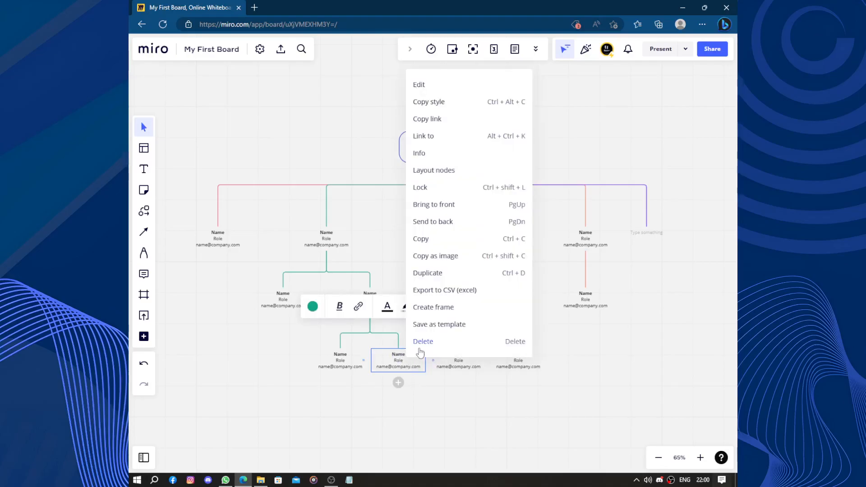
pyautogui.click(421, 343)
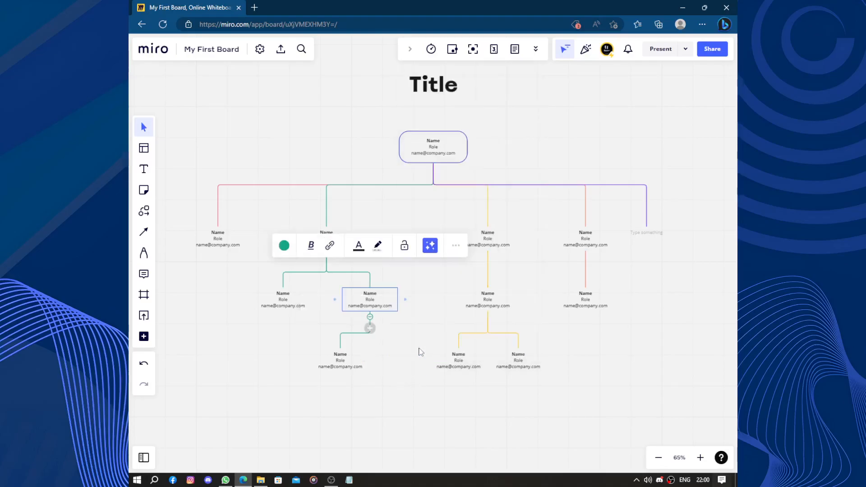
pyautogui.rightClick(340, 359)
pyautogui.click(359, 339)
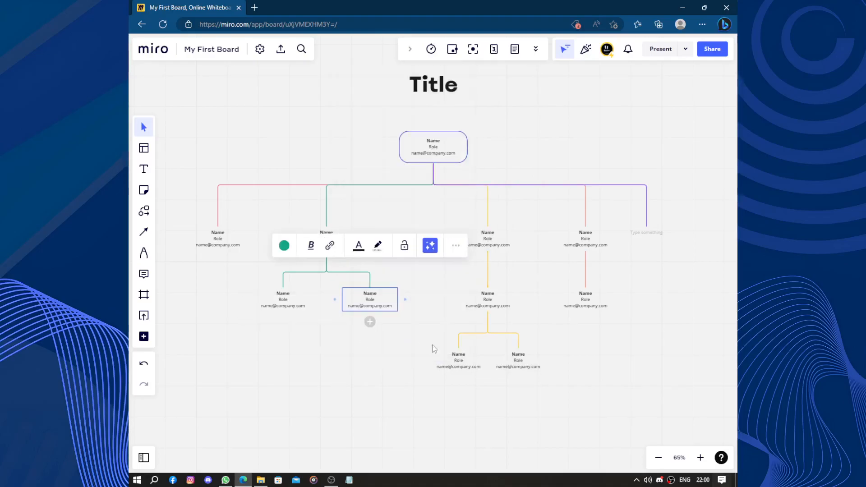
# Step: Delete the two lowest-level nodes of the yellow branch and their parent node
pyautogui.rightClick(464, 350)
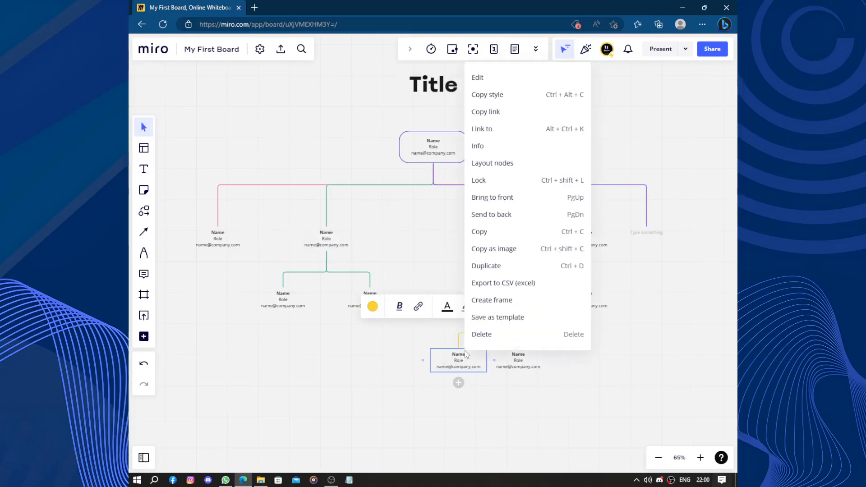
pyautogui.click(490, 335)
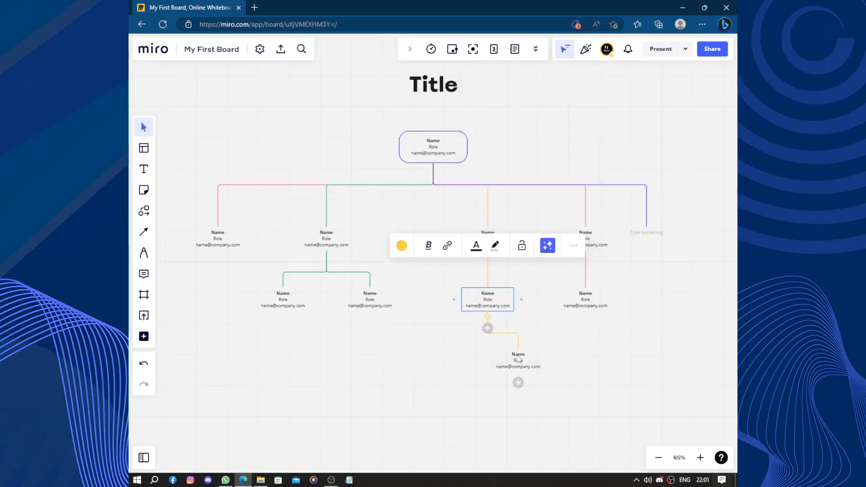
pyautogui.rightClick(517, 354)
pyautogui.click(532, 340)
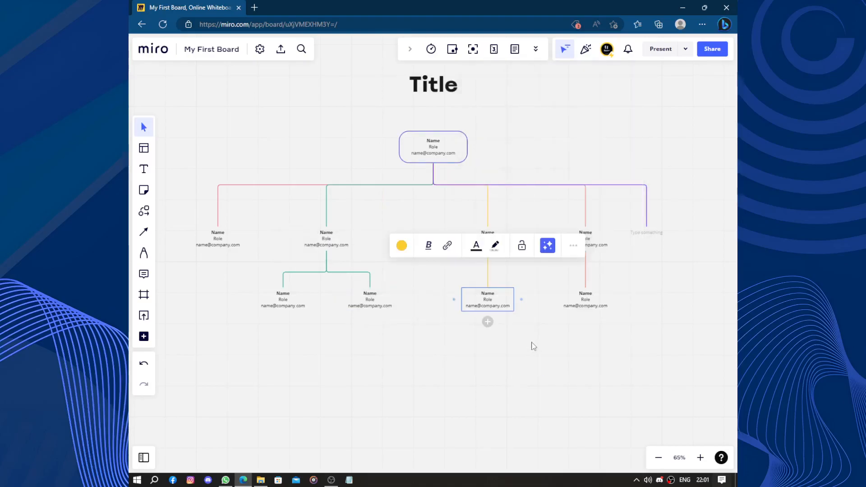
pyautogui.rightClick(484, 308)
pyautogui.click(501, 456)
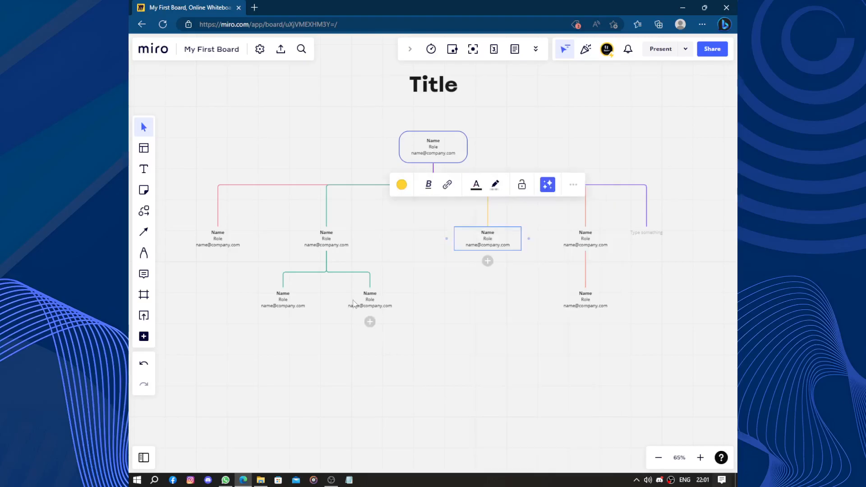
# Step: Delete the remaining lower-level nodes of the green and orange branches, keeping only the first row below the top node
pyautogui.click(359, 304)
pyautogui.rightClick(366, 309)
pyautogui.click(407, 457)
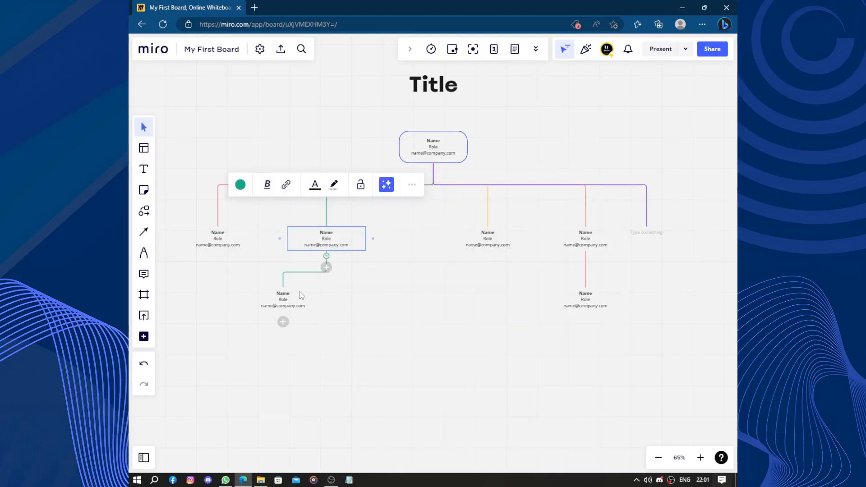
pyautogui.rightClick(284, 299)
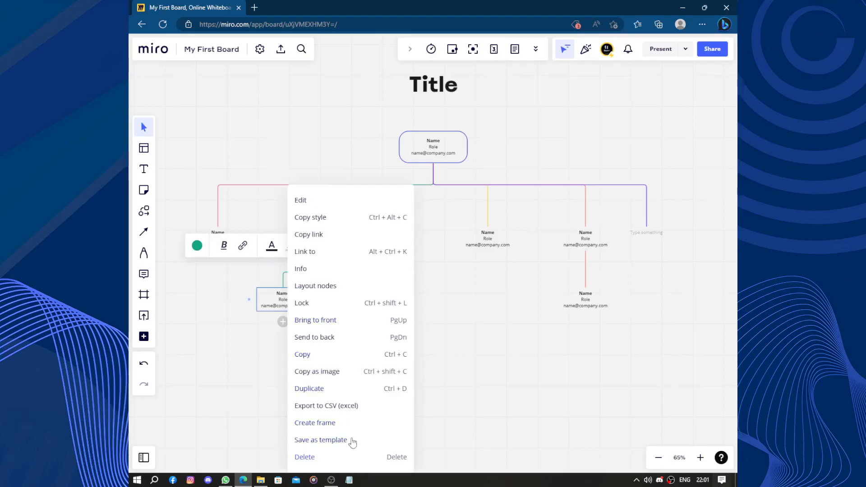
pyautogui.click(348, 457)
pyautogui.rightClick(588, 301)
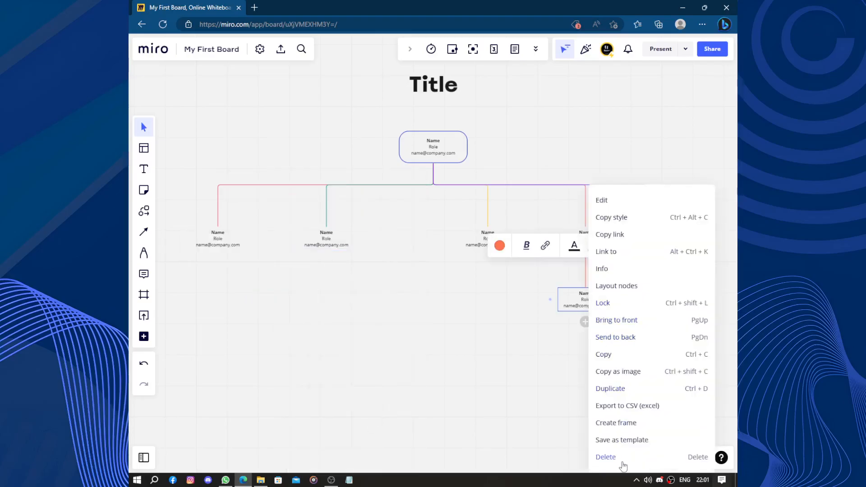
pyautogui.click(605, 455)
# Step: Move the green and pink nodes inward, closer to the top node
pyautogui.click(491, 207)
pyautogui.moveTo(489, 216); pyautogui.dragTo(469, 256)
pyautogui.click(363, 155)
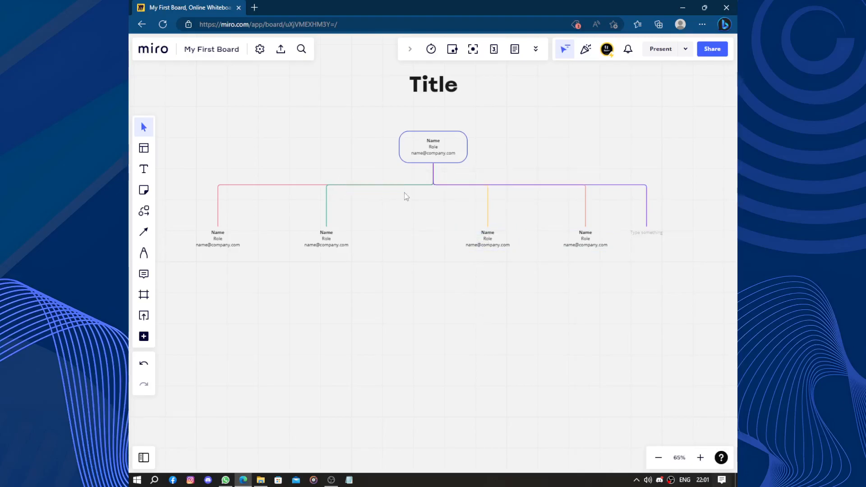
pyautogui.moveTo(329, 234); pyautogui.dragTo(366, 233)
pyautogui.moveTo(217, 238); pyautogui.dragTo(508, 260)
pyautogui.moveTo(481, 227); pyautogui.dragTo(260, 231)
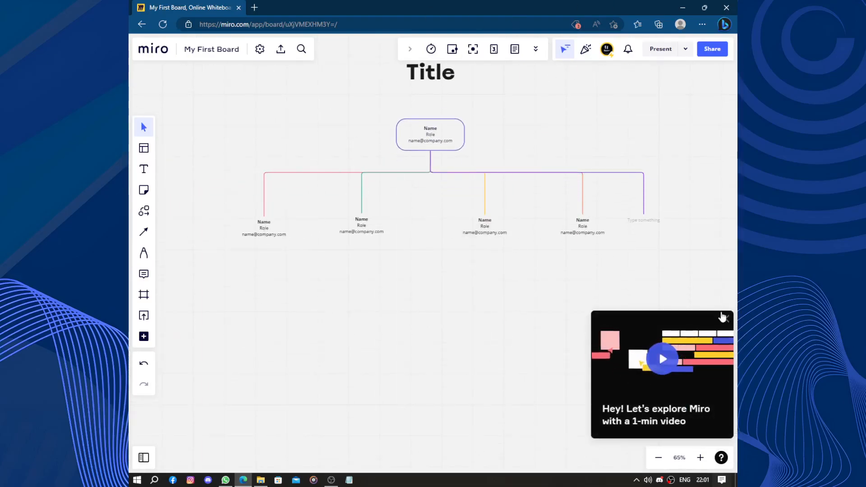
# Step: Dismiss the introductory video and label the empty purple node Physics
pyautogui.click(725, 319)
pyautogui.scroll(2, 579, 301)
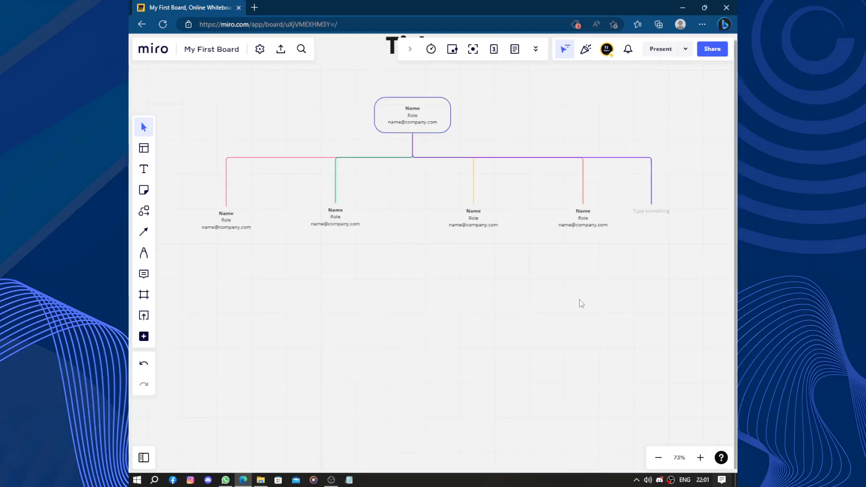
pyautogui.scroll(3, 579, 299)
pyautogui.click(674, 194)
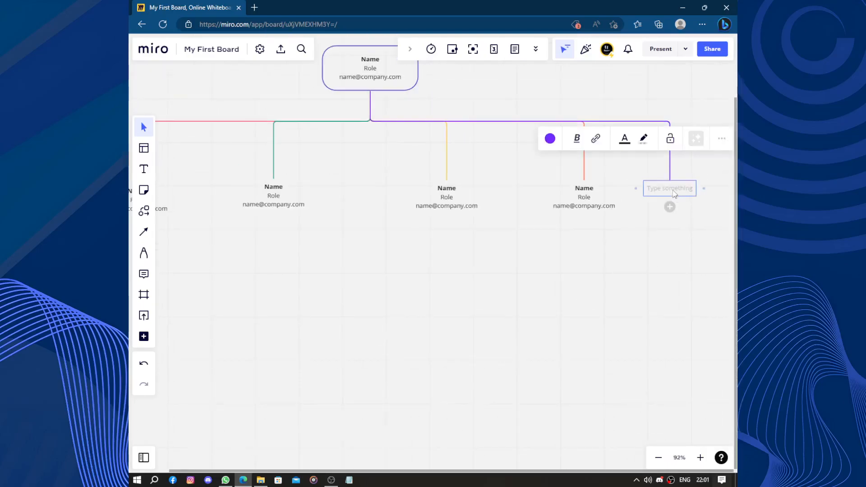
pyautogui.write('p')
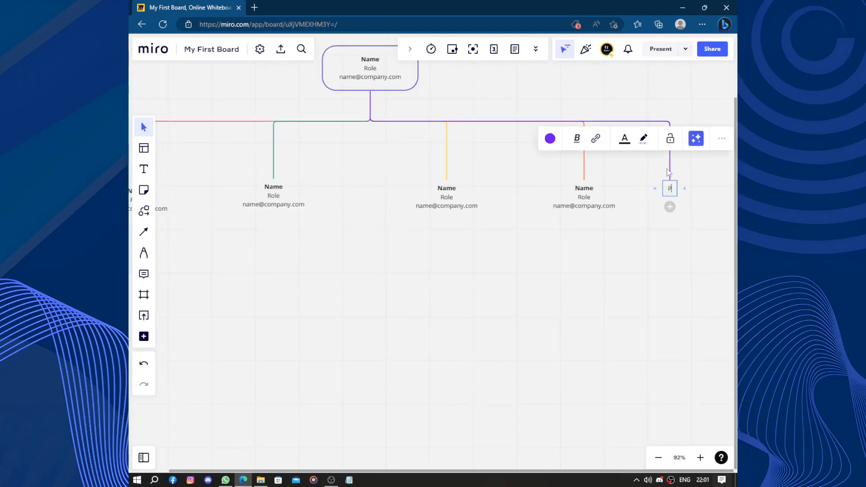
pyautogui.write('Ysi')
pyautogui.press('BackSpace')
pyautogui.press('BackSpace')
pyautogui.press('BackSpace')
pyautogui.write('hysicqs')
pyautogui.press('BackSpace')
pyautogui.press('BackSpace')
pyautogui.write('s')
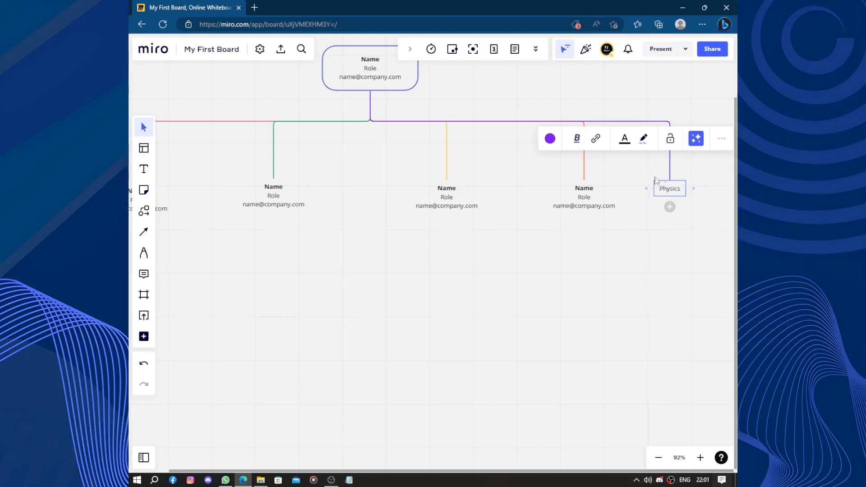
# Step: Delete the orange node beside Physics
pyautogui.click(585, 194)
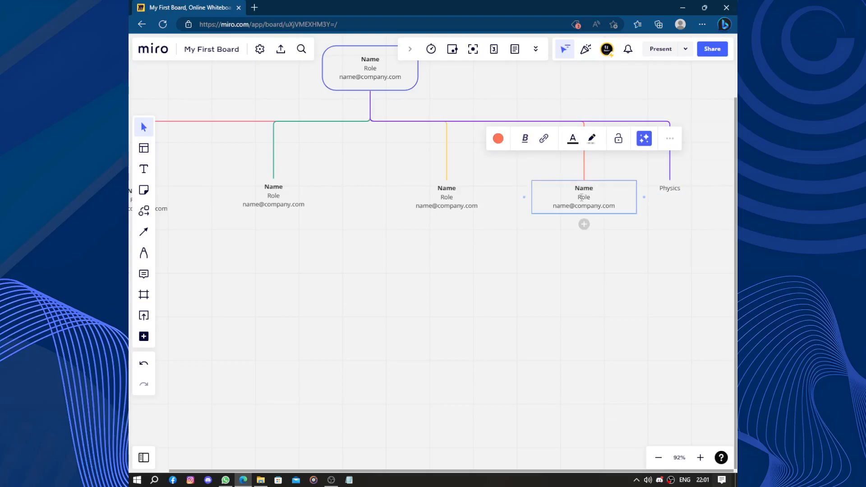
pyautogui.rightClick(582, 197)
pyautogui.click(557, 206)
pyautogui.rightClick(558, 201)
pyautogui.click(539, 285)
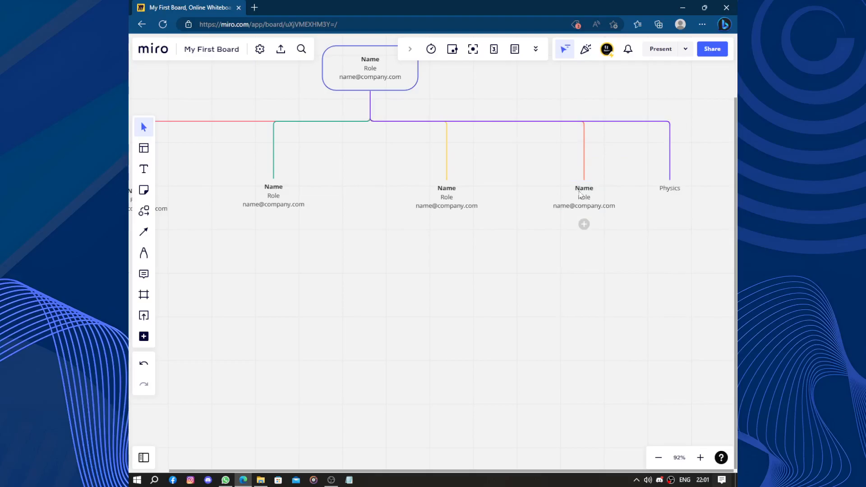
pyautogui.rightClick(580, 194)
pyautogui.click(614, 457)
# Step: Delete the yellow, green and pink nodes so that Physics is the only child of the top node
pyautogui.rightClick(443, 193)
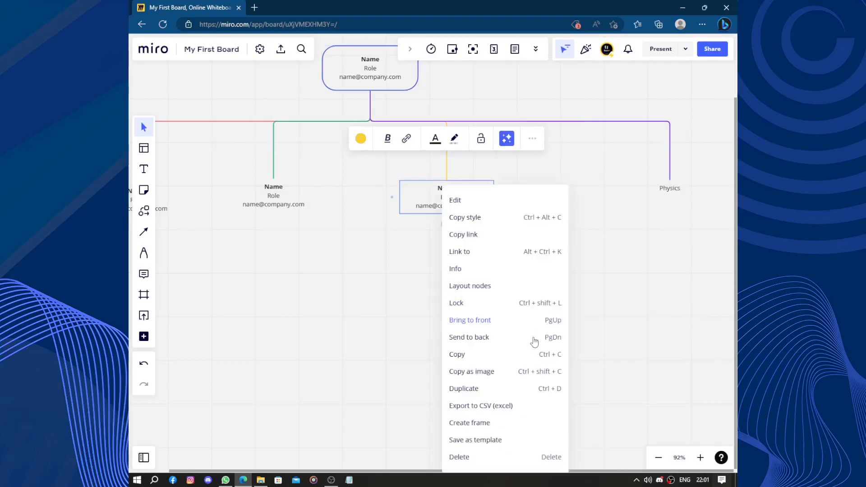
pyautogui.click(523, 457)
pyautogui.rightClick(263, 194)
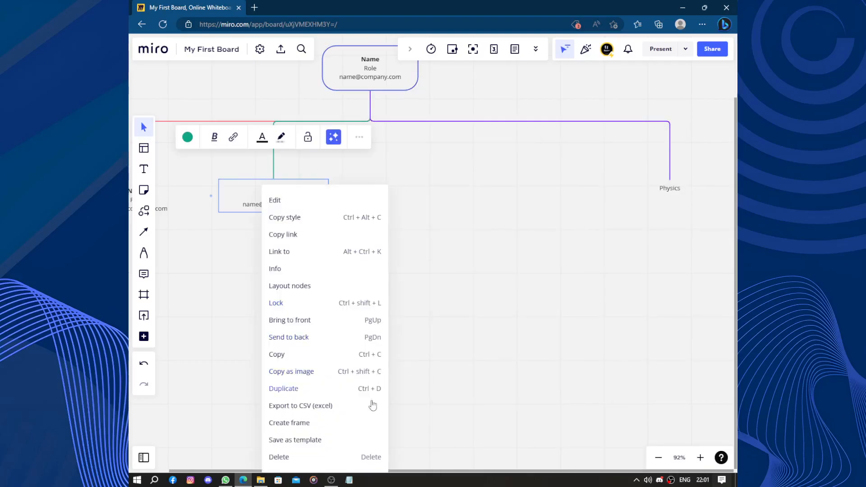
pyautogui.click(326, 456)
pyautogui.moveTo(443, 300); pyautogui.dragTo(595, 311)
pyautogui.scroll(-3, 458, 284)
pyautogui.moveTo(304, 209); pyautogui.dragTo(438, 296)
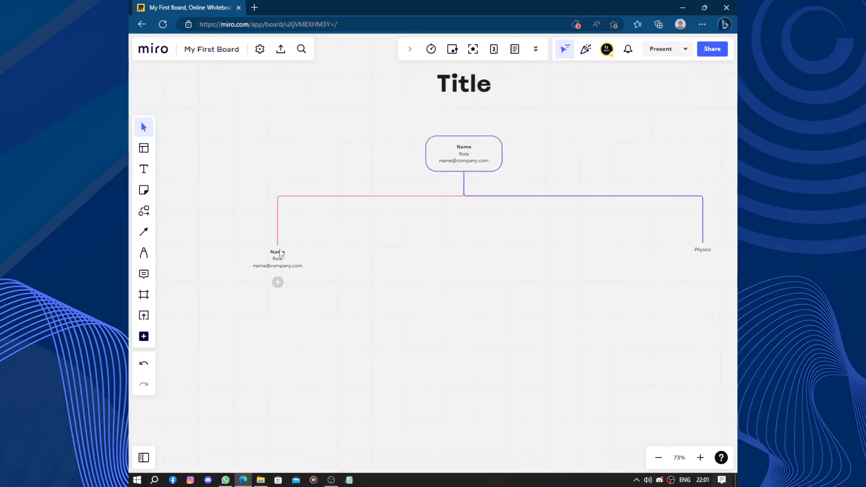
pyautogui.rightClick(280, 255)
pyautogui.click(354, 456)
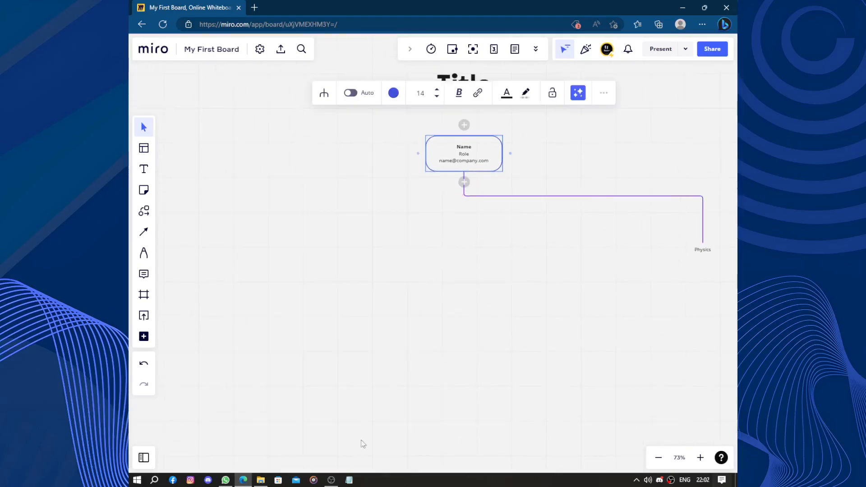
# Step: Add nine empty child nodes under the top node, alongside Physics
pyautogui.click(406, 206)
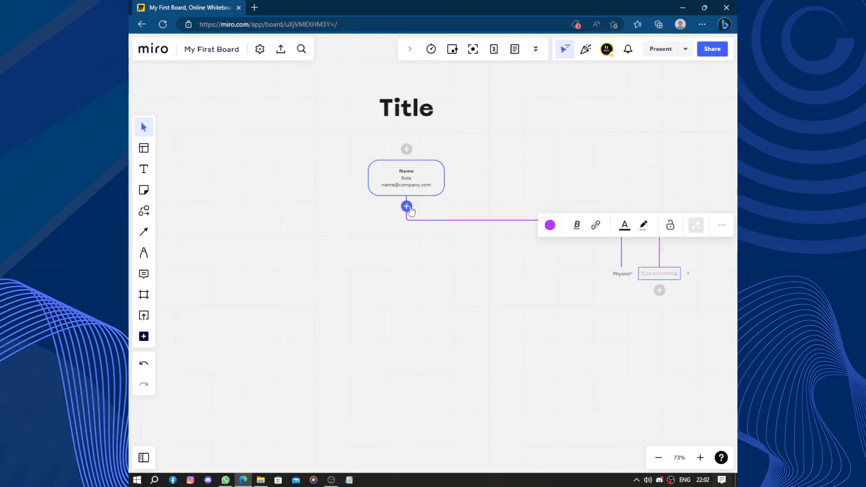
pyautogui.click(406, 207)
pyautogui.click(406, 207)
pyautogui.click(407, 206)
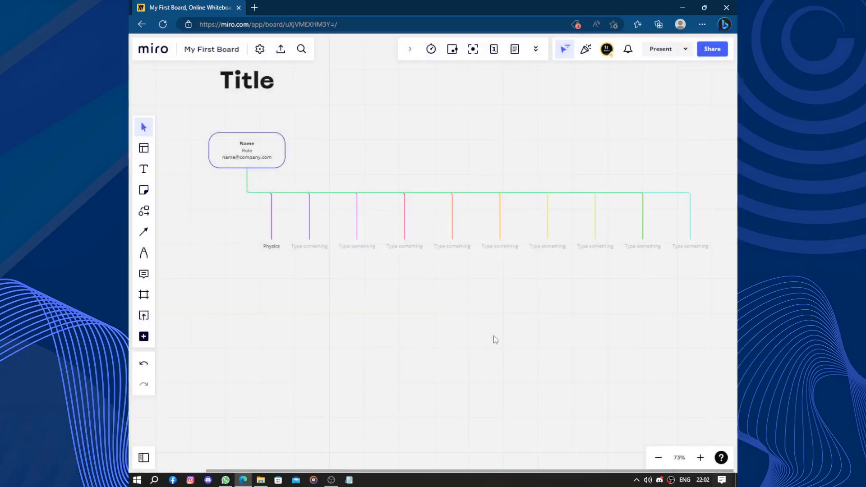
pyautogui.moveTo(493, 335); pyautogui.dragTo(458, 326)
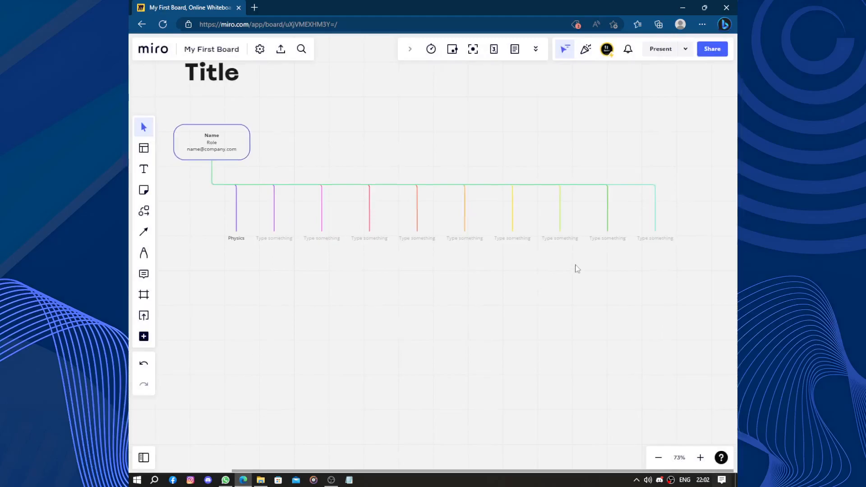
# Step: Label the two empty nodes following Physics as Math and English
pyautogui.click(283, 240)
pyautogui.click(283, 240)
pyautogui.write('Math')
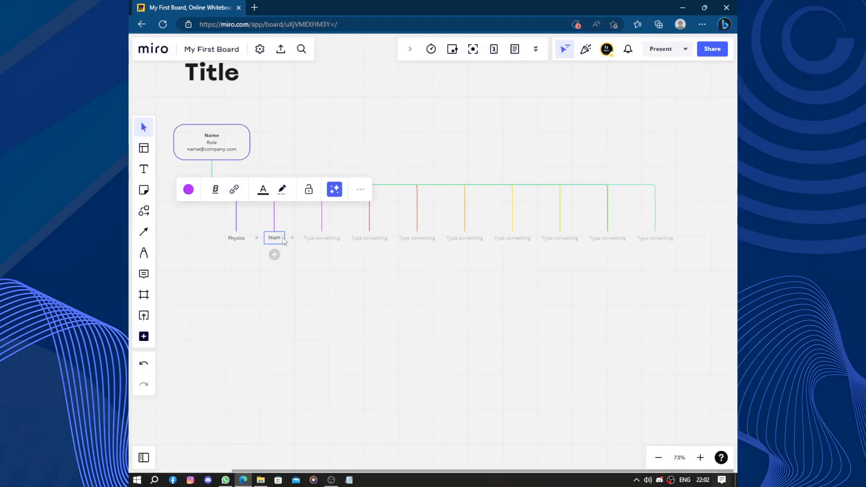
pyautogui.click(320, 238)
pyautogui.click(321, 244)
pyautogui.write('English')
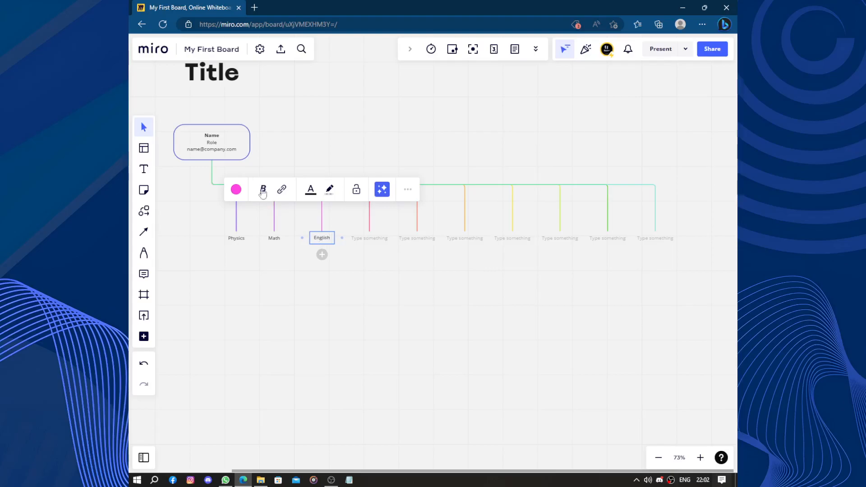
# Step: Replace all the text of the top node with Bac and add one more empty child node
pyautogui.click(224, 141)
pyautogui.click(216, 136)
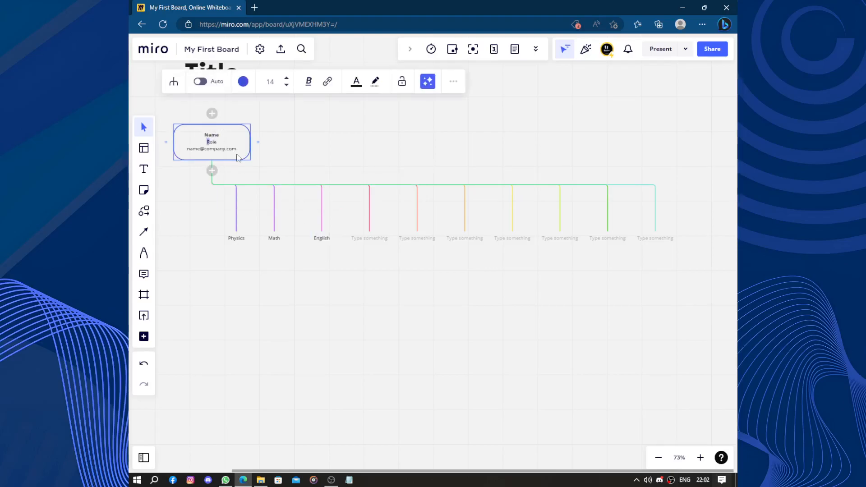
pyautogui.moveTo(240, 149); pyautogui.dragTo(203, 138)
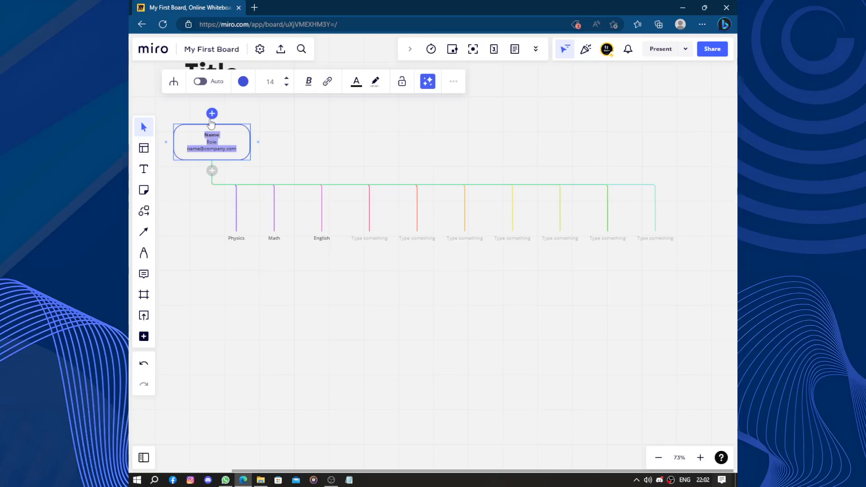
pyautogui.write('Sub')
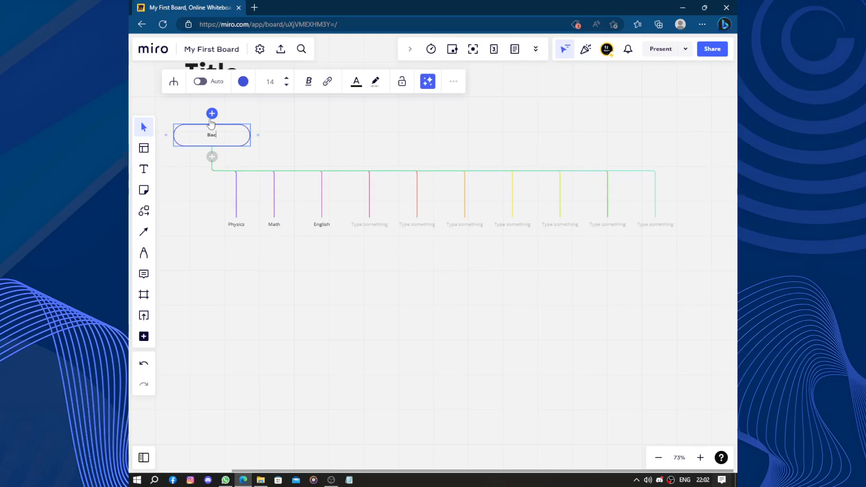
pyautogui.press('Tab')
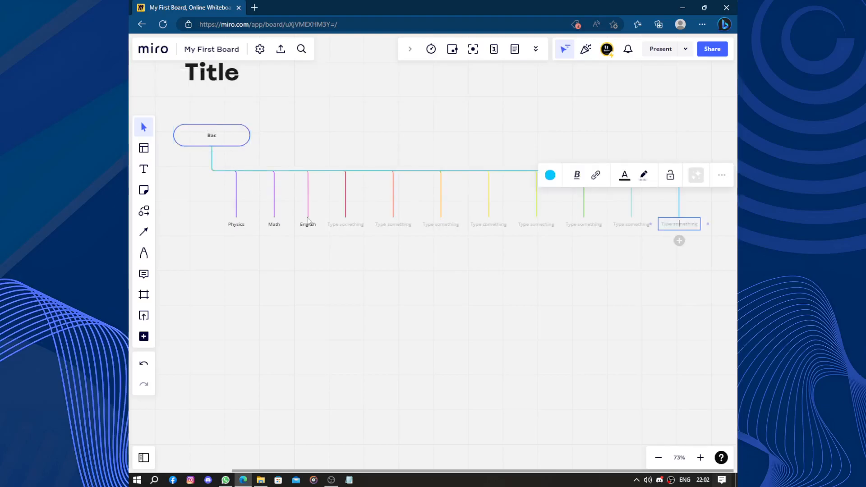
# Step: Label the two empty nodes following English as Philosophy and SVT, accepting the spelling correction for Philosophy
pyautogui.click(333, 226)
pyautogui.write('Phylo')
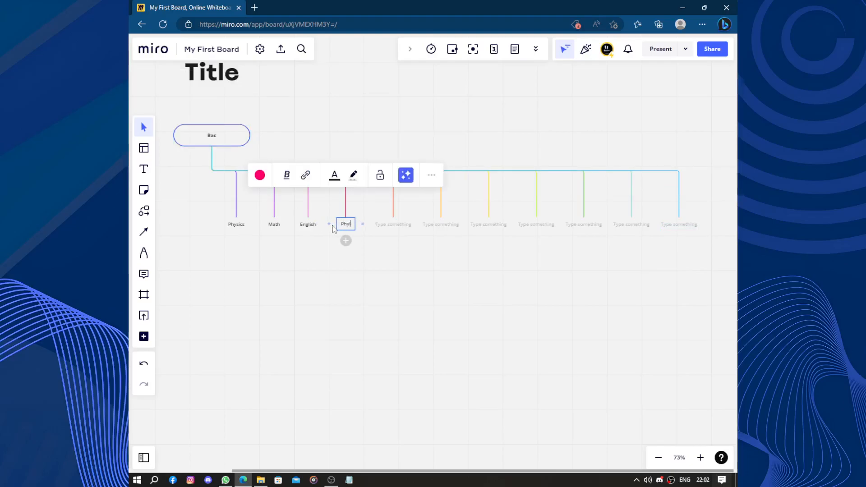
pyautogui.write('sofy')
pyautogui.click(350, 224)
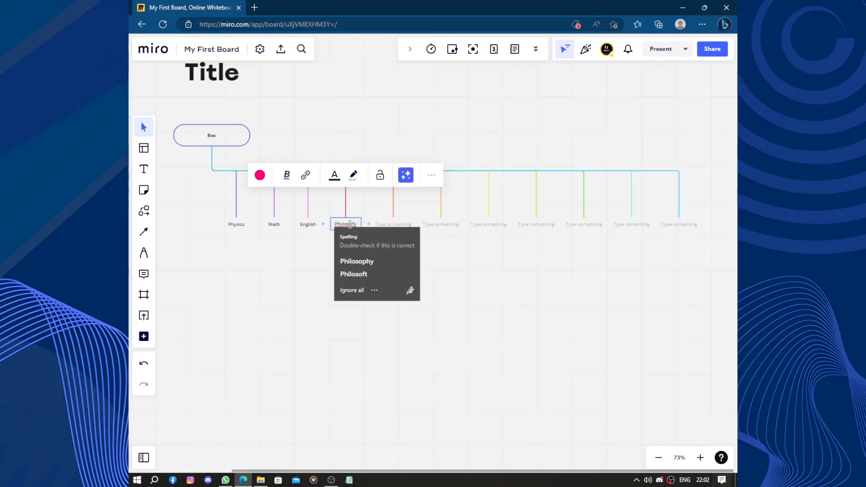
pyautogui.click(368, 262)
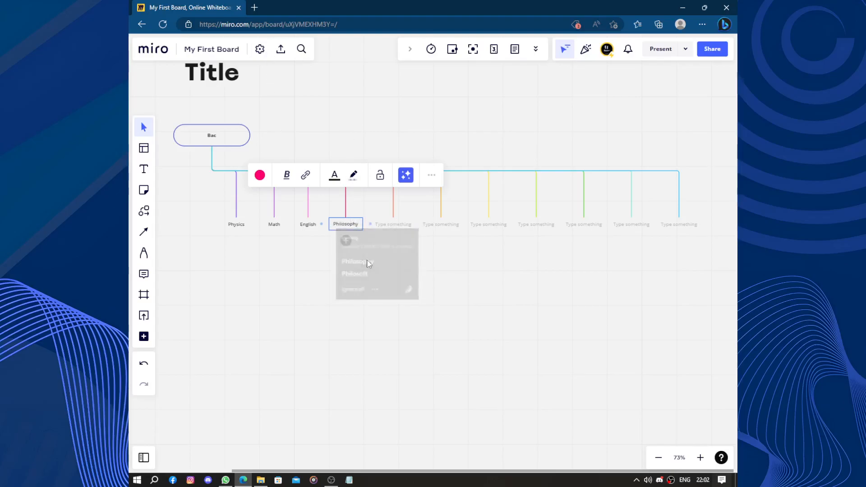
pyautogui.click(390, 225)
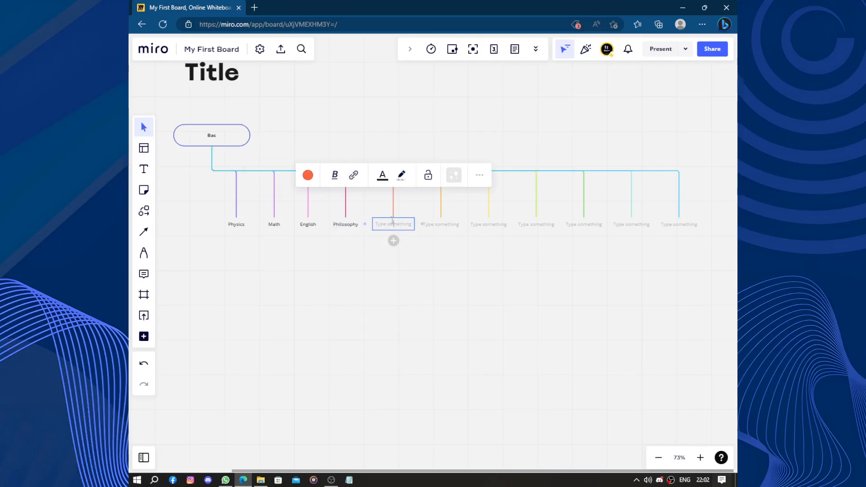
pyautogui.write('SVT')
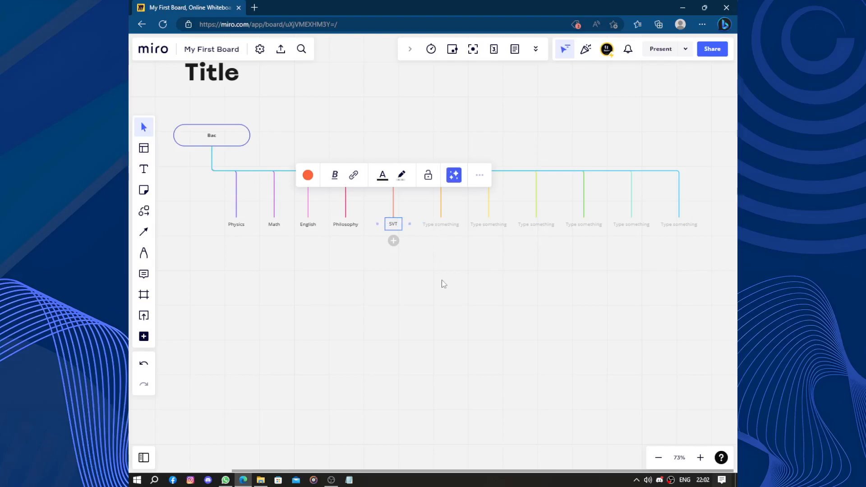
# Step: Delete all six remaining empty child nodes after SVT
pyautogui.click(435, 215)
pyautogui.rightClick(440, 231)
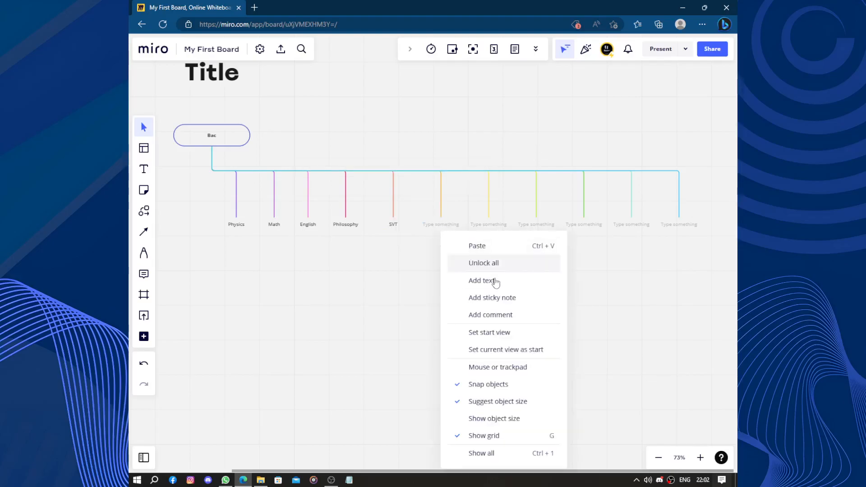
pyautogui.rightClick(437, 225)
pyautogui.click(498, 457)
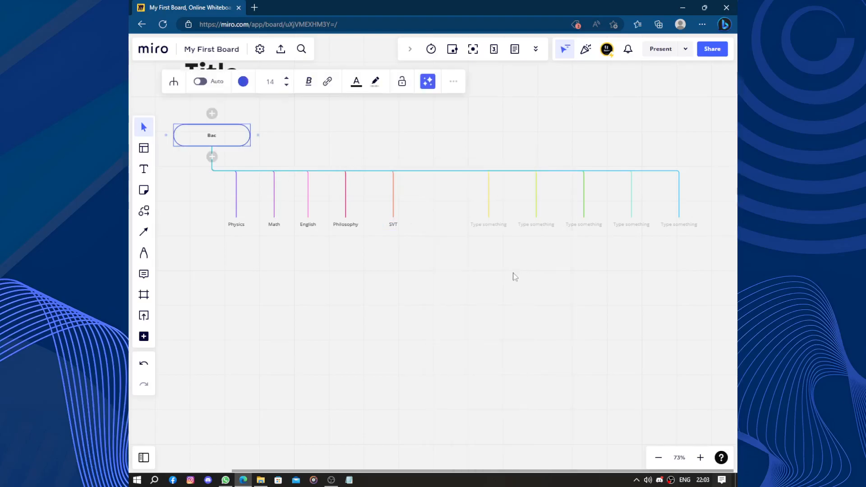
pyautogui.rightClick(491, 226)
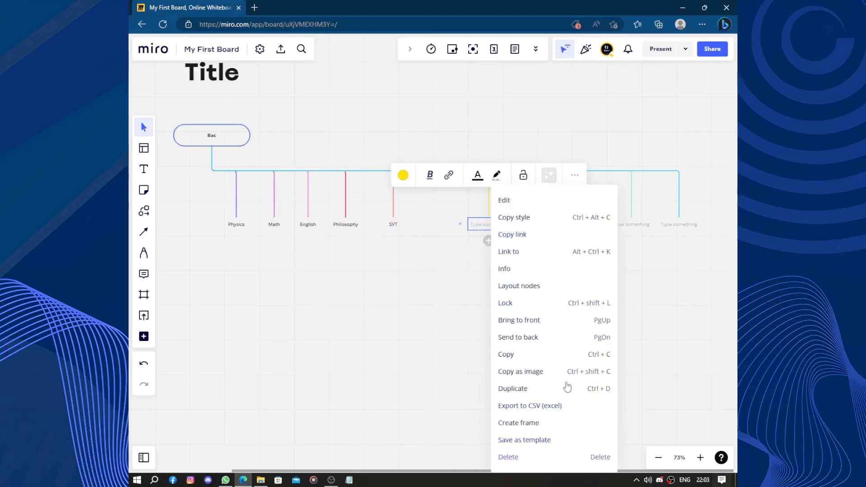
pyautogui.click(535, 457)
pyautogui.rightClick(677, 227)
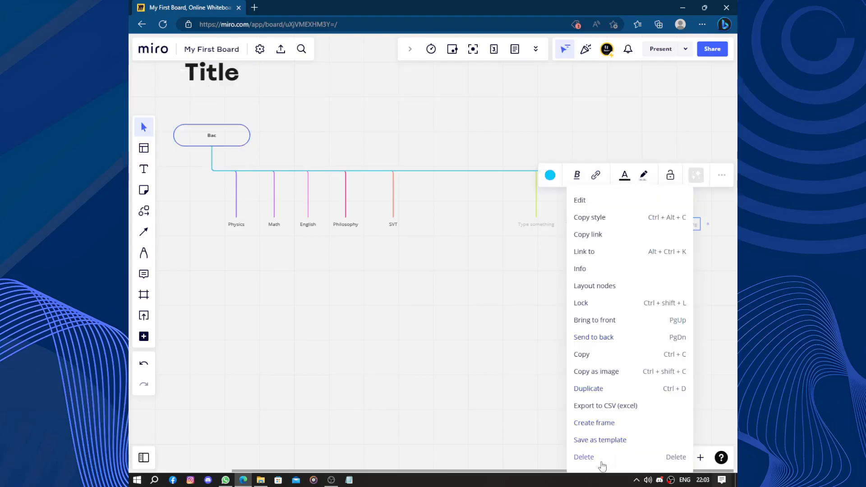
pyautogui.click(586, 456)
pyautogui.rightClick(628, 234)
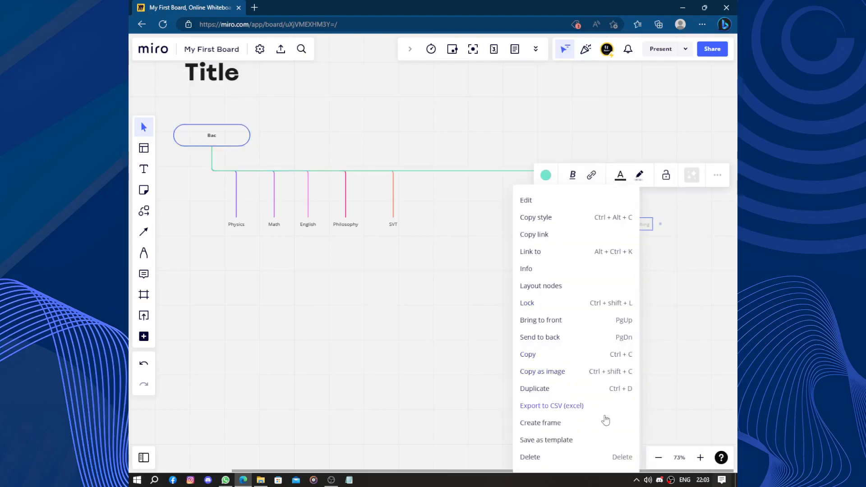
pyautogui.click(556, 456)
pyautogui.rightClick(545, 225)
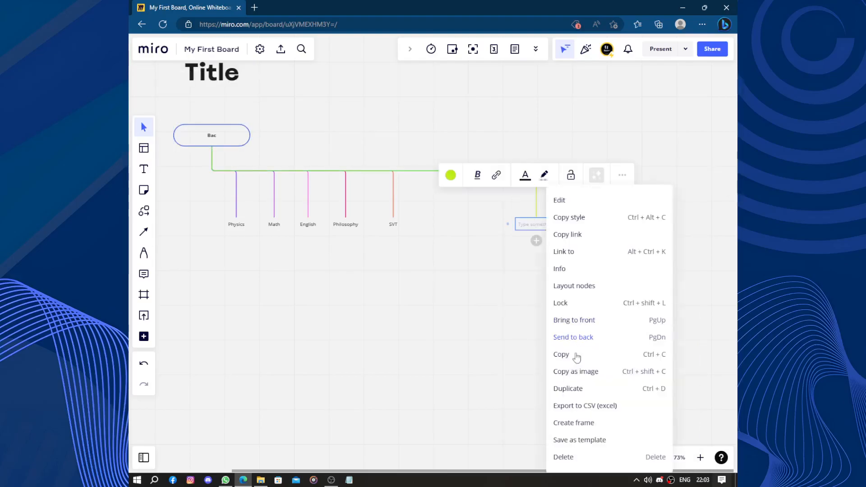
pyautogui.click(561, 456)
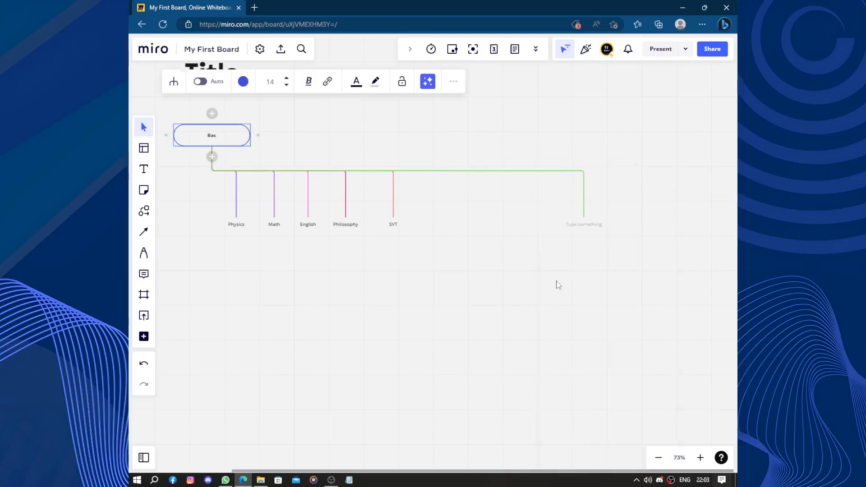
pyautogui.rightClick(580, 229)
pyautogui.click(600, 456)
# Step: Centre the Bac node above its children and spread them out in the order Physics, Math, SVT, Philosophy, English
pyautogui.moveTo(381, 309); pyautogui.dragTo(433, 402)
pyautogui.moveTo(232, 134); pyautogui.dragTo(394, 155)
pyautogui.click(250, 141)
pyautogui.moveTo(410, 242); pyautogui.dragTo(245, 243)
pyautogui.moveTo(436, 244); pyautogui.dragTo(292, 246)
pyautogui.moveTo(487, 241); pyautogui.dragTo(548, 243)
pyautogui.moveTo(613, 243); pyautogui.dragTo(388, 239)
pyautogui.moveTo(509, 238); pyautogui.dragTo(482, 264)
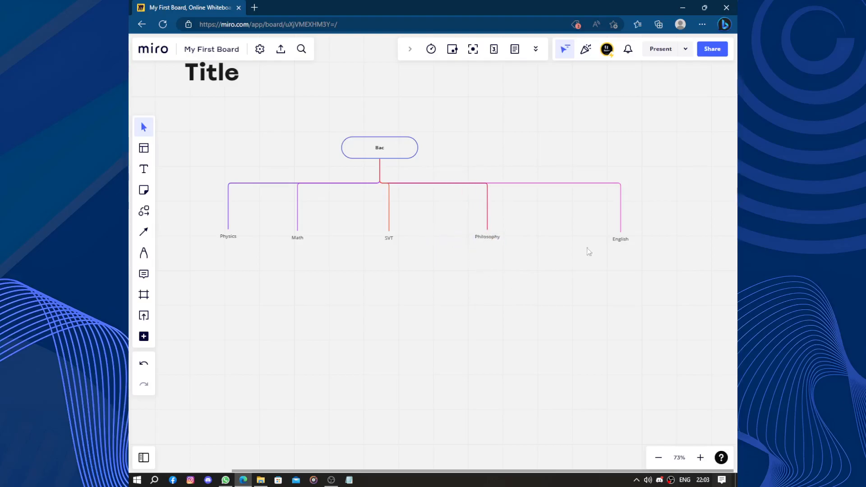
# Step: Add a child node under English and label it DONE 100%
pyautogui.click(621, 242)
pyautogui.click(621, 254)
pyautogui.press('Tab')
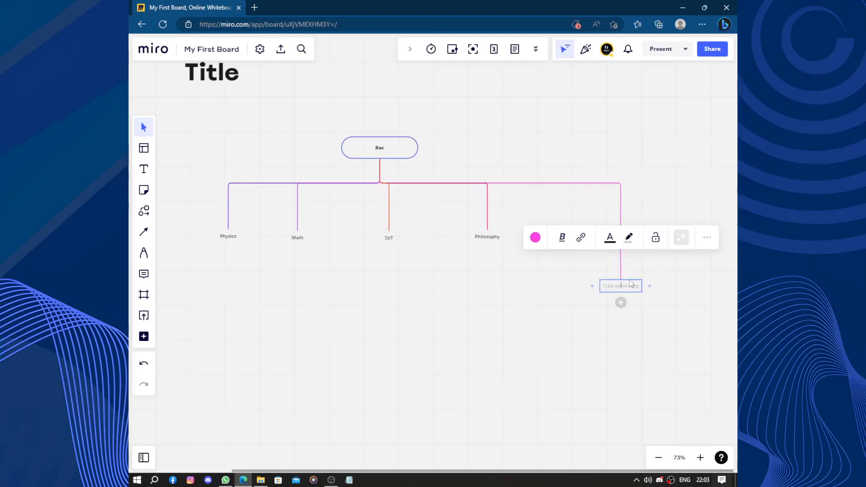
pyautogui.write('DONE')
pyautogui.write(' 100')
pyautogui.write('E')
pyautogui.press('BackSpace')
pyautogui.write('%')
pyautogui.click(620, 301)
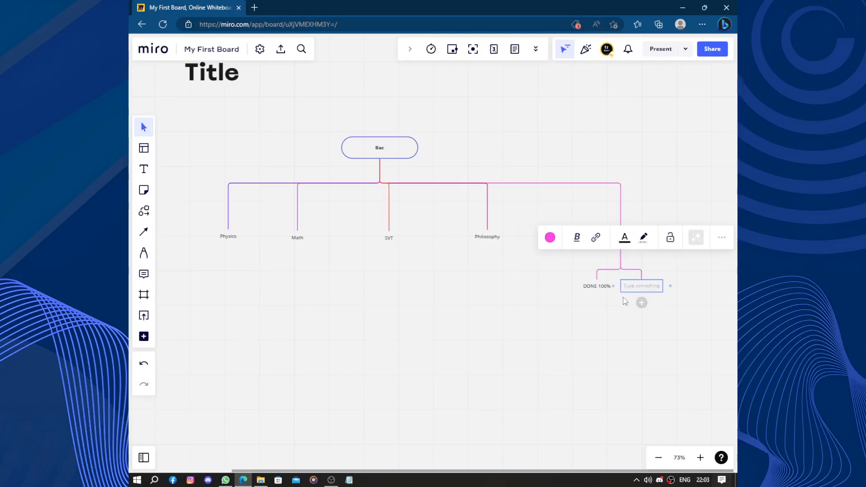
pyautogui.rightClick(657, 286)
pyautogui.click(593, 355)
pyautogui.click(612, 344)
pyautogui.rightClick(639, 287)
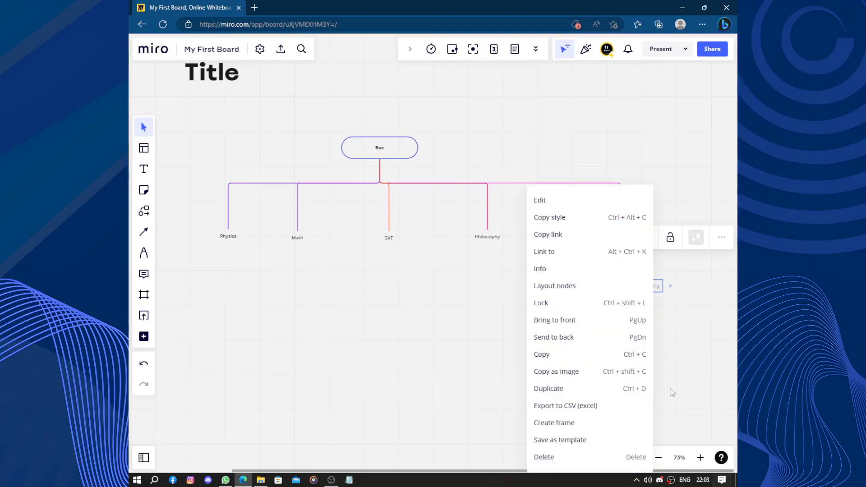
pyautogui.click(619, 462)
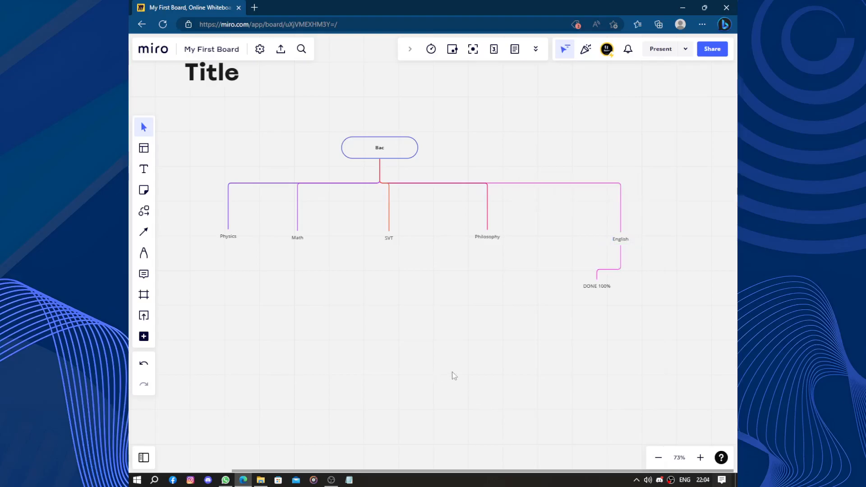
# Step: Move the DONE 100% node directly beneath English so their connector runs straight
pyautogui.moveTo(594, 287)
pyautogui.mouseDown()
pyautogui.moveTo(618, 286)
pyautogui.moveTo(618, 323)
pyautogui.moveTo(645, 226)
pyautogui.moveTo(582, 297)
pyautogui.moveTo(591, 289)
pyautogui.mouseUp()
pyautogui.moveTo(420, 310); pyautogui.dragTo(452, 319)
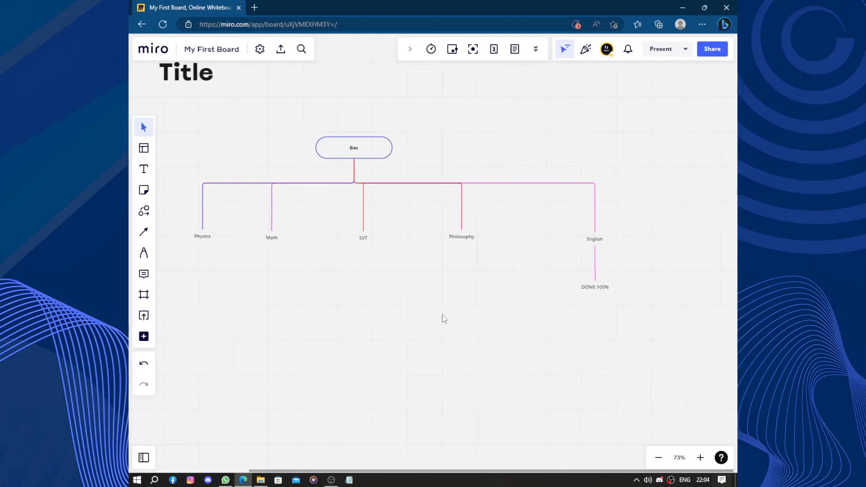
pyautogui.hscroll(-2, 419, 303)
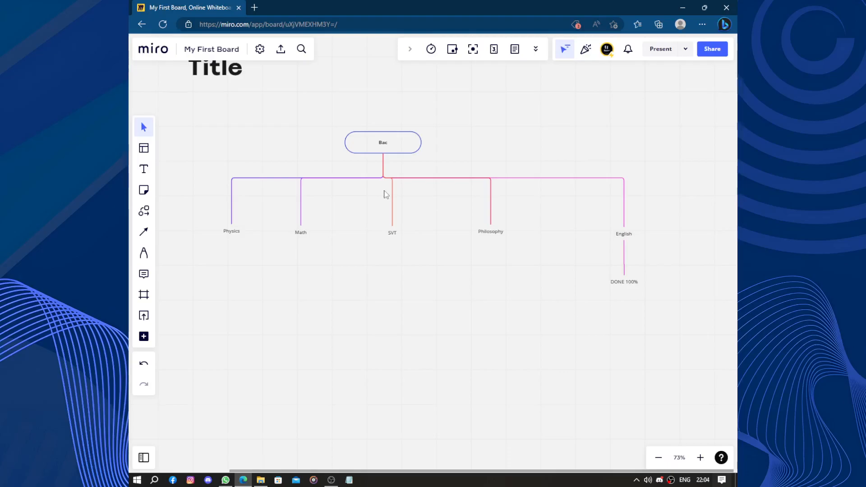
# Step: Review the board's main settings options and the board owner's collaboration options
pyautogui.click(260, 49)
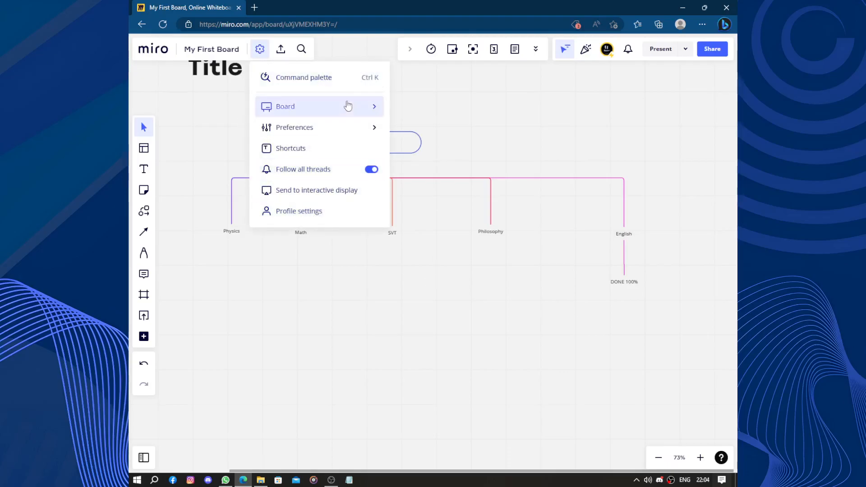
pyautogui.moveTo(348, 106)
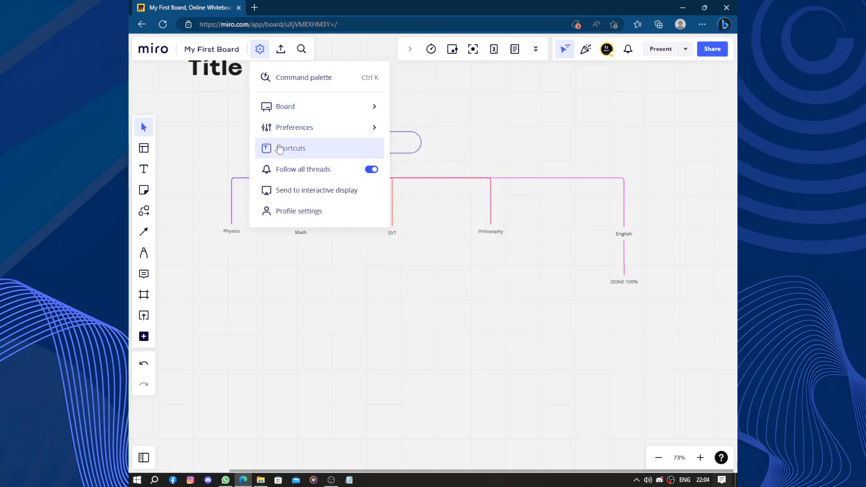
pyautogui.moveTo(302, 126)
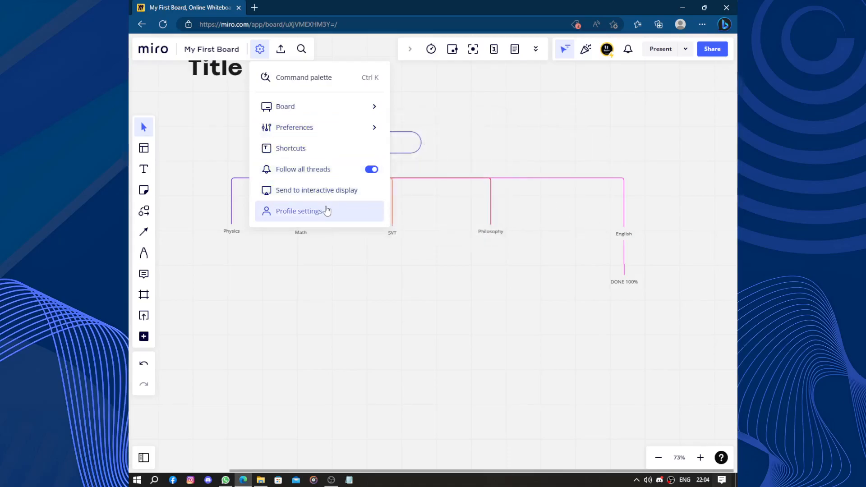
pyautogui.click(604, 50)
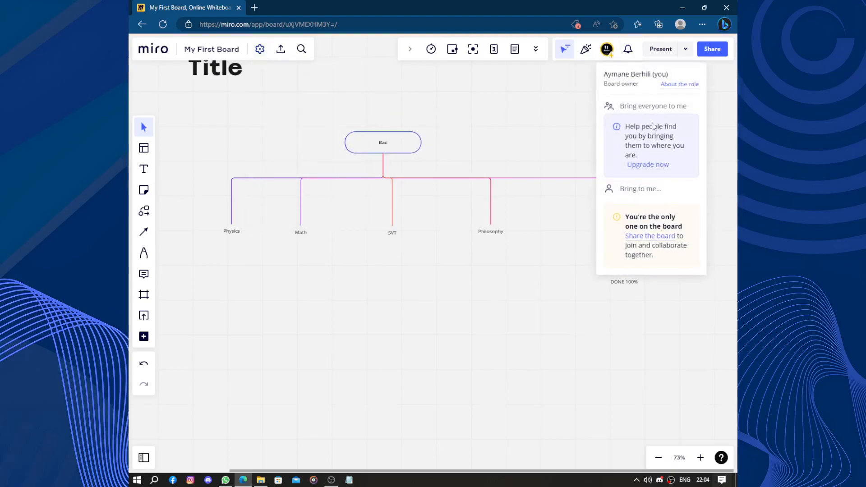
pyautogui.click(415, 271)
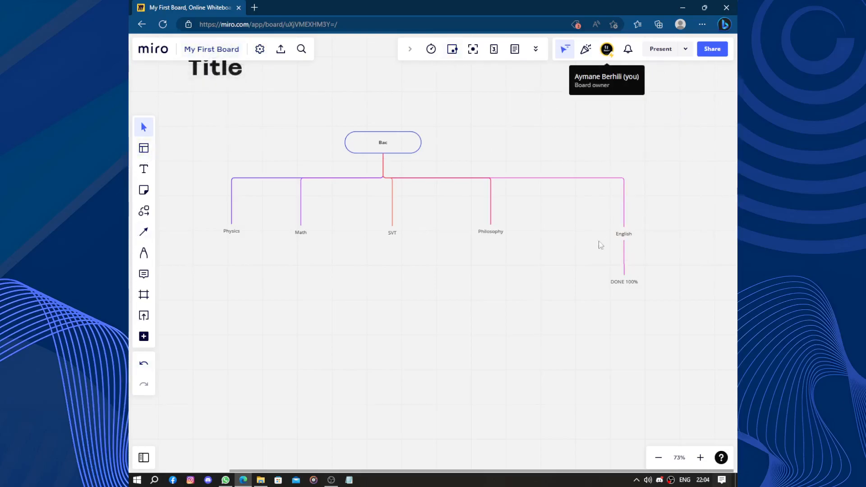
# Step: Present the entire board, leave full screen, view the whole chart and stop the presentation
pyautogui.click(685, 49)
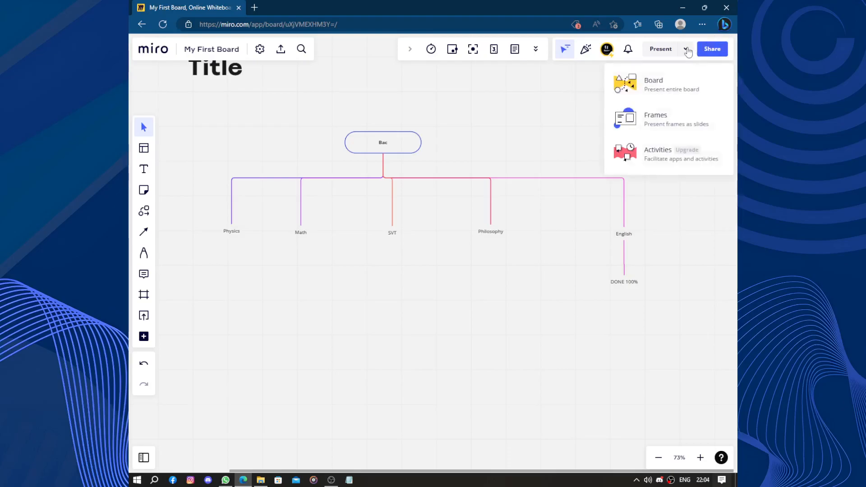
pyautogui.click(661, 50)
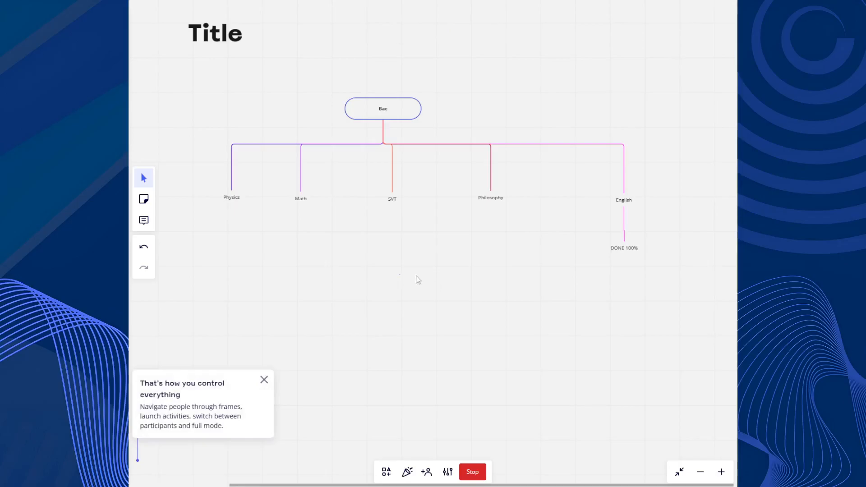
pyautogui.press('Escape')
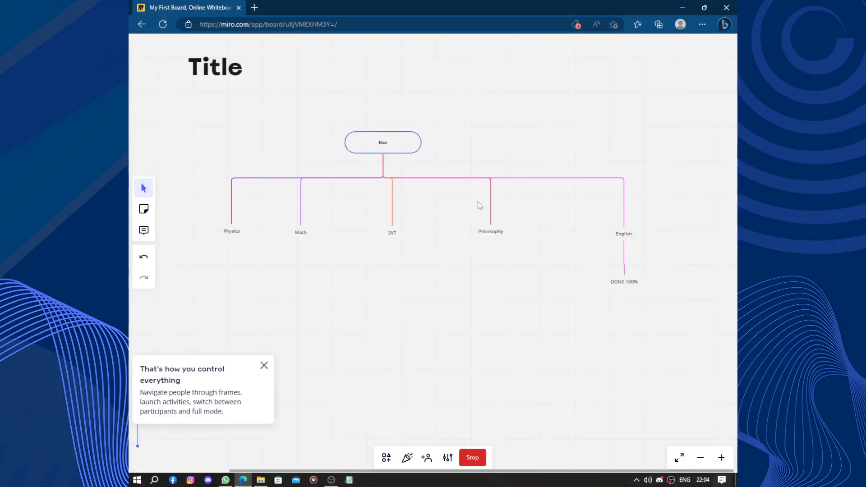
pyautogui.scroll(-3, 479, 205)
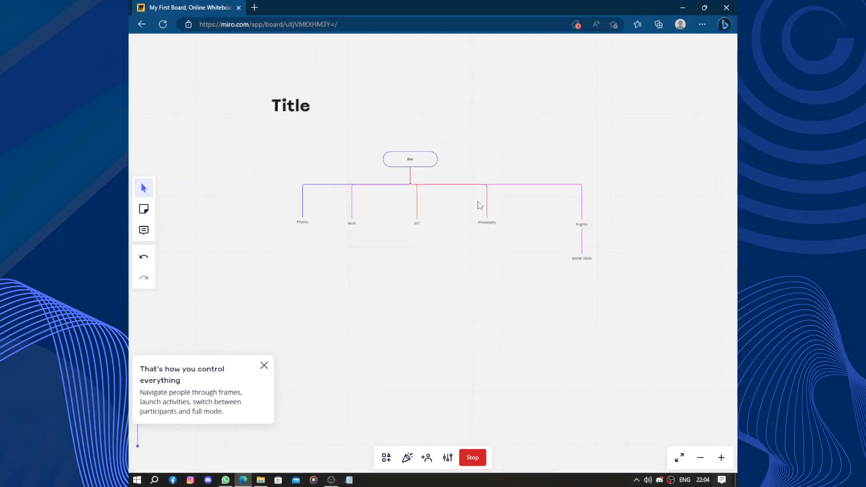
pyautogui.click(144, 191)
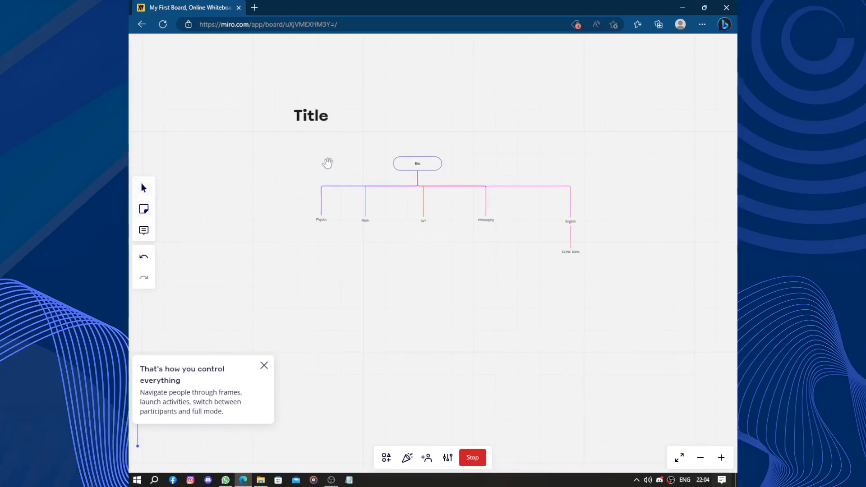
pyautogui.moveTo(344, 133); pyautogui.dragTo(344, 198)
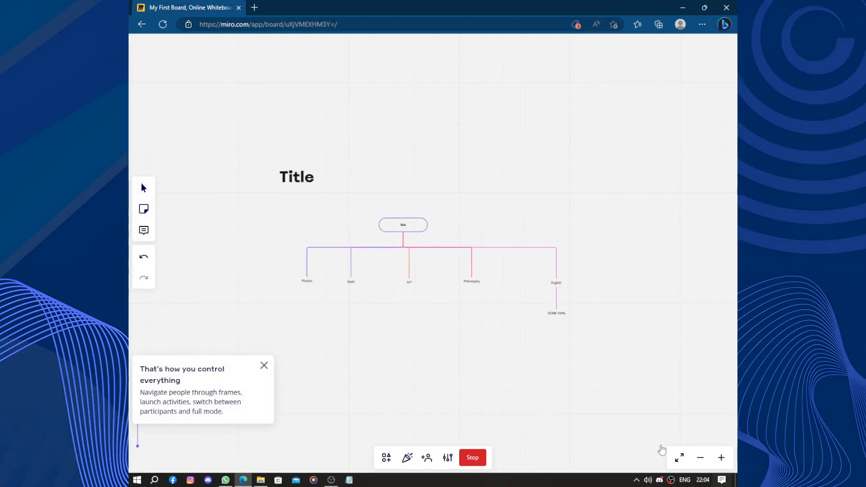
pyautogui.click(462, 458)
# Step: Review the board's sharing options for e-mail invitations, team access and link access, and close them
pyautogui.click(717, 51)
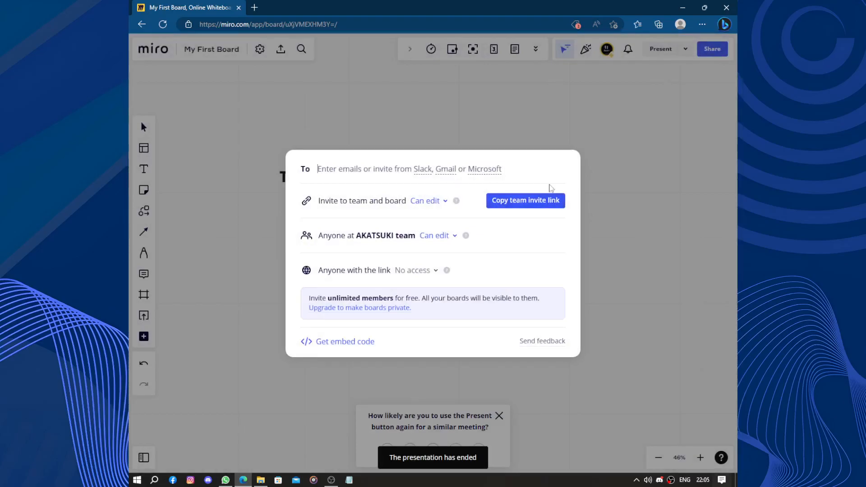
pyautogui.click(403, 174)
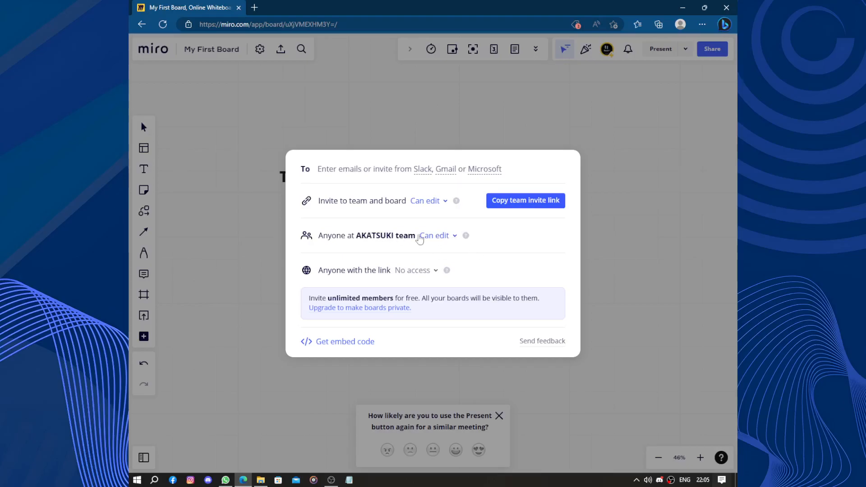
pyautogui.click(693, 248)
# Step: Add another child node under Bac, after English, and fill it with an @ mention of the board owner
pyautogui.moveTo(526, 222); pyautogui.dragTo(605, 130)
pyautogui.scroll(-3, 549, 145)
pyautogui.scroll(6, 550, 145)
pyautogui.scroll(-1, 550, 145)
pyautogui.scroll(3, 592, 131)
pyautogui.scroll(-1, 592, 131)
pyautogui.scroll(1, 605, 130)
pyautogui.scroll(-2, 605, 130)
pyautogui.scroll(1, 604, 131)
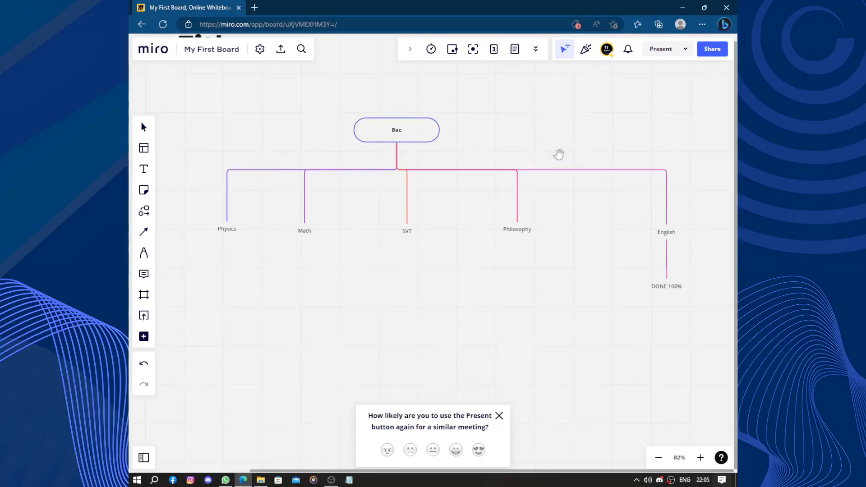
pyautogui.moveTo(402, 134)
pyautogui.click(396, 153)
pyautogui.click(663, 218)
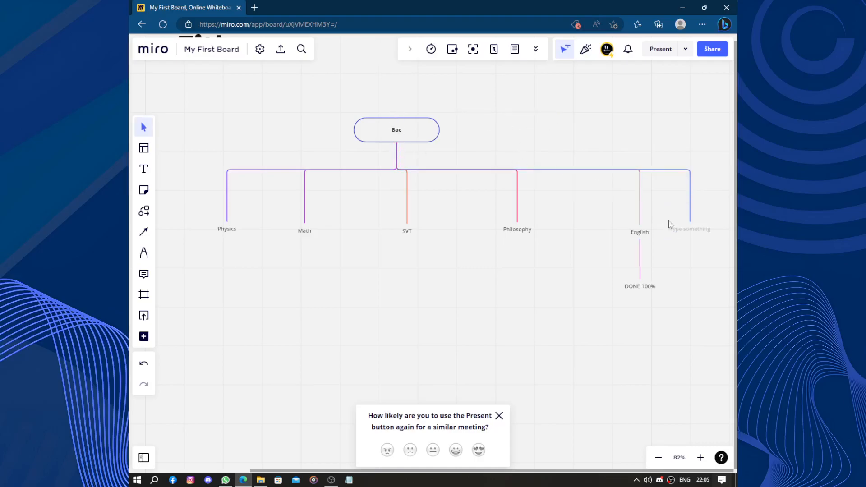
pyautogui.click(682, 234)
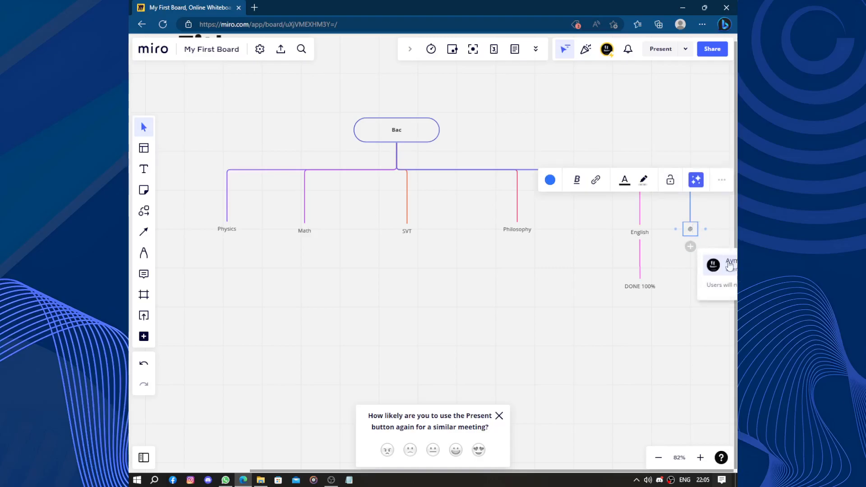
pyautogui.write('@')
pyautogui.click(729, 265)
pyautogui.click(469, 332)
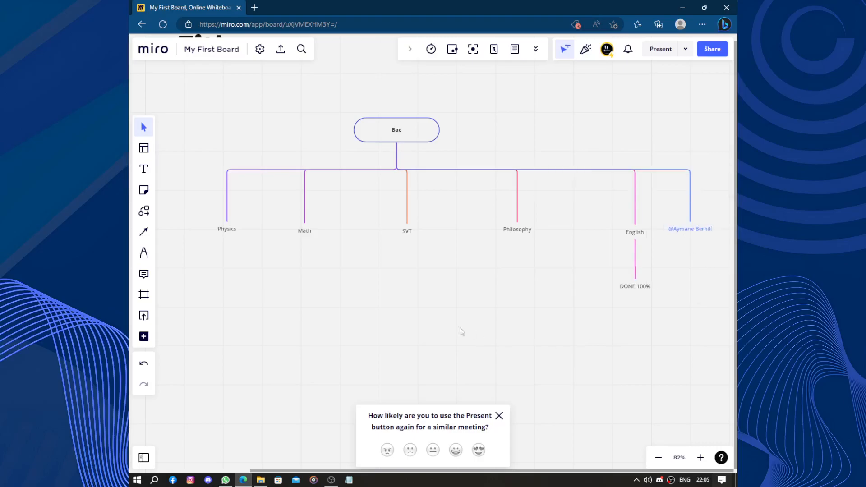